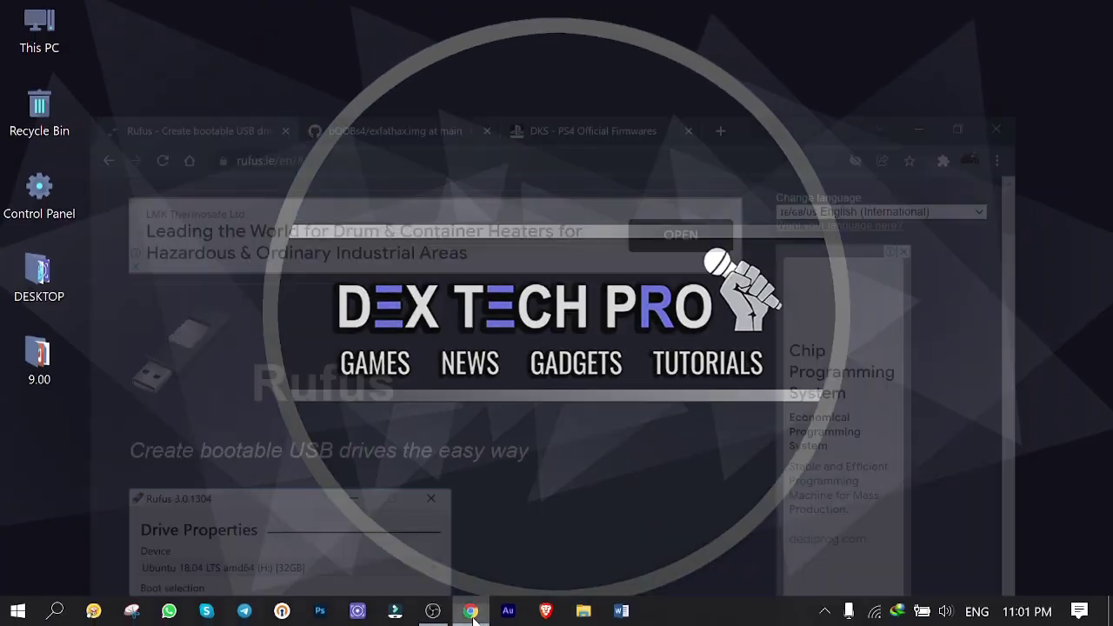
Step: Scroll through the Rufus page, then switch to the exfathax.img page on GitHub
scroll(304, 377, down, 7)
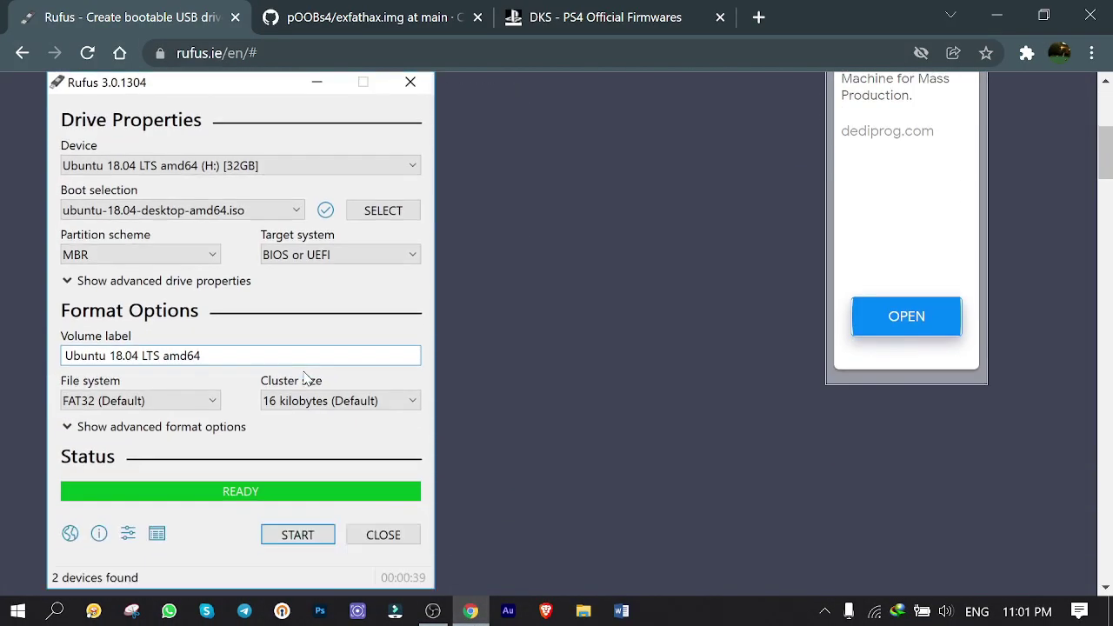
scroll(305, 377, up, 7)
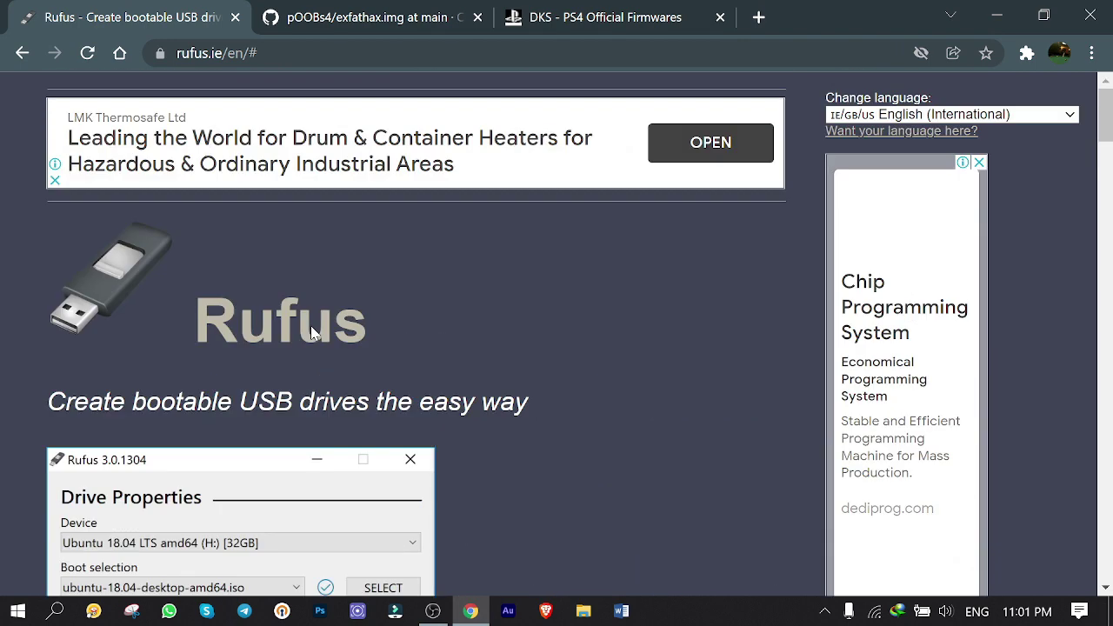
click(342, 26)
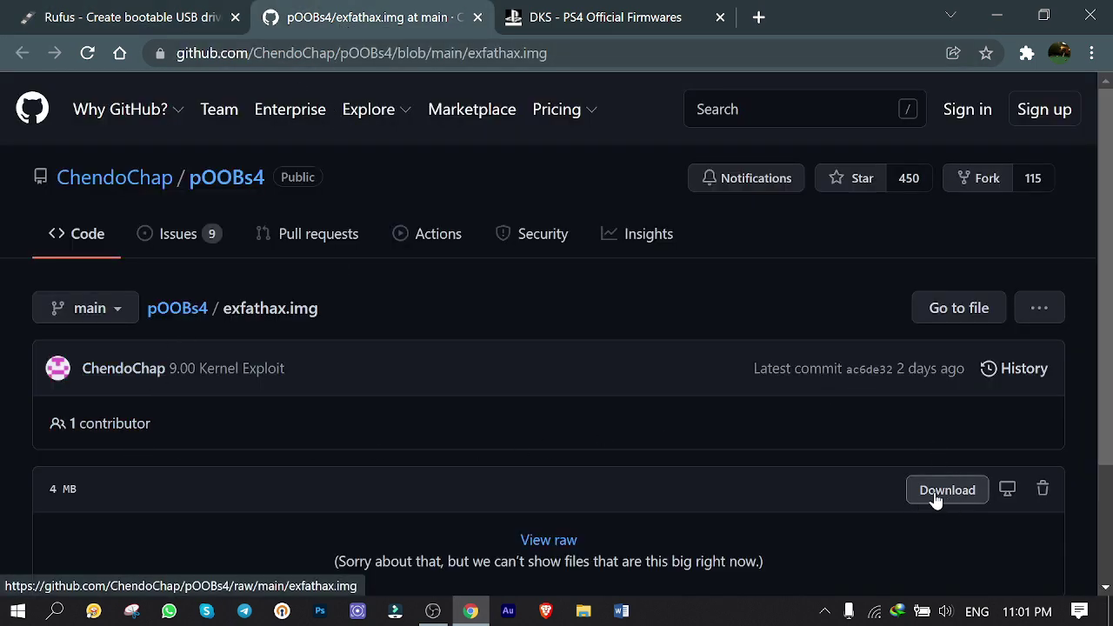
Step: Scroll the DKS PS4 official firmware list down to the 9.00 release row
click(580, 33)
scroll(521, 261, down, 15)
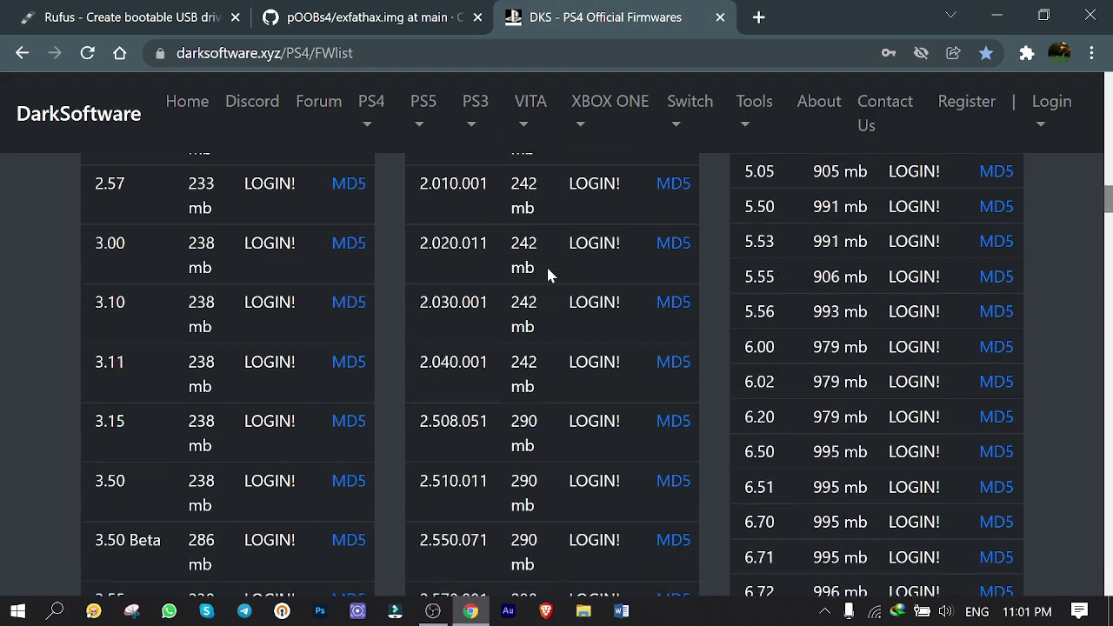
scroll(548, 274, down, 5)
drag(913, 396, 989, 405)
click(778, 398)
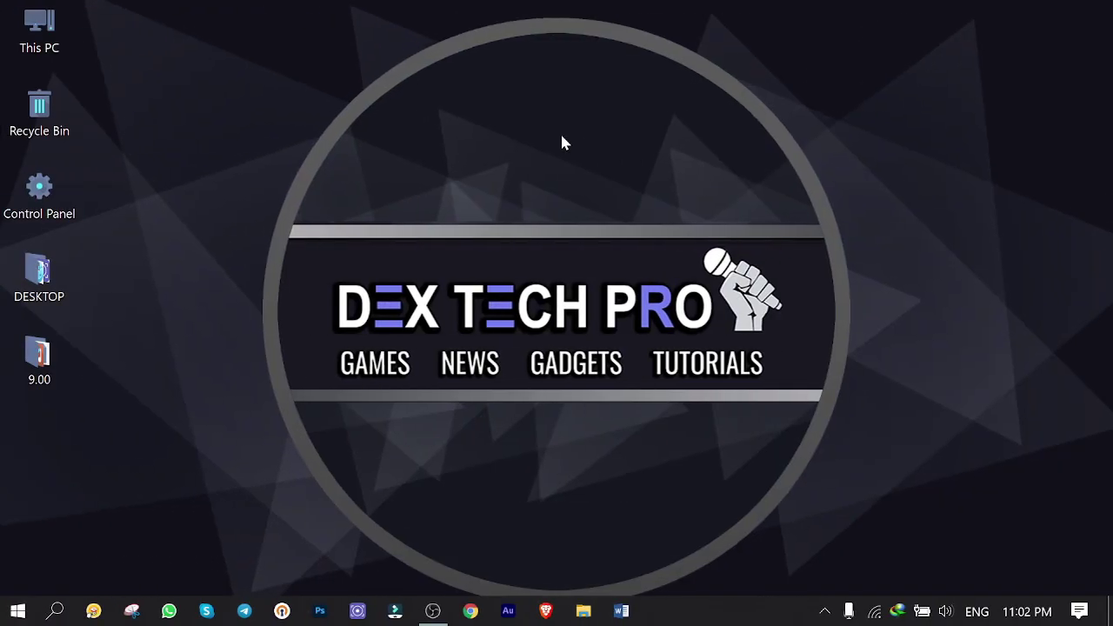
Step: Format USB Drive (E:) from This PC as exFAT with default allocation size, accepting the erase warning
double_click(60, 37)
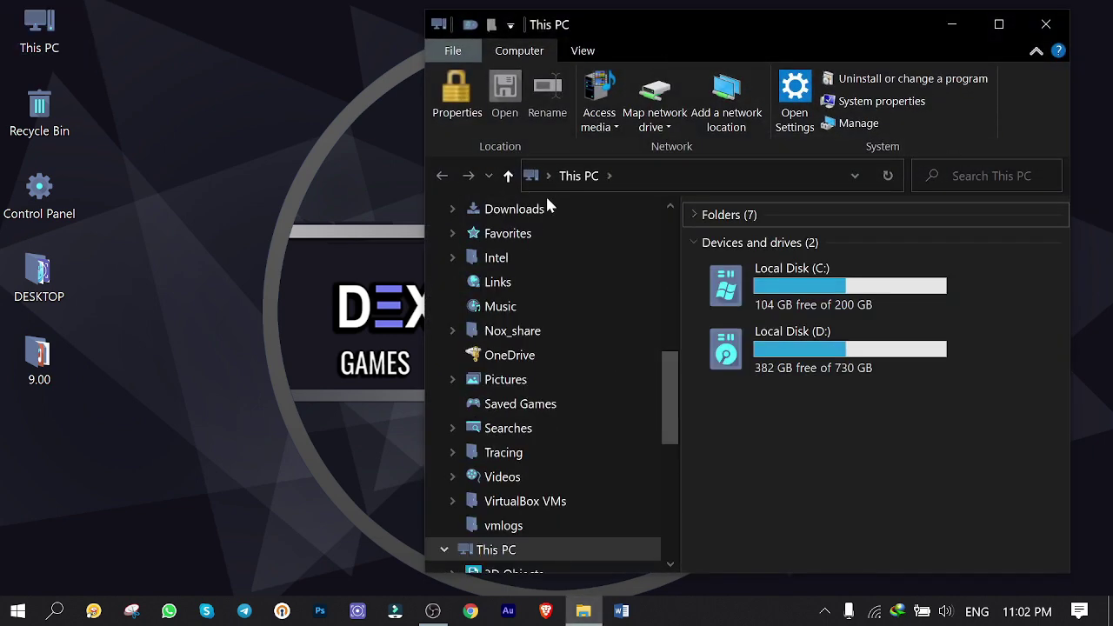
right_click(861, 407)
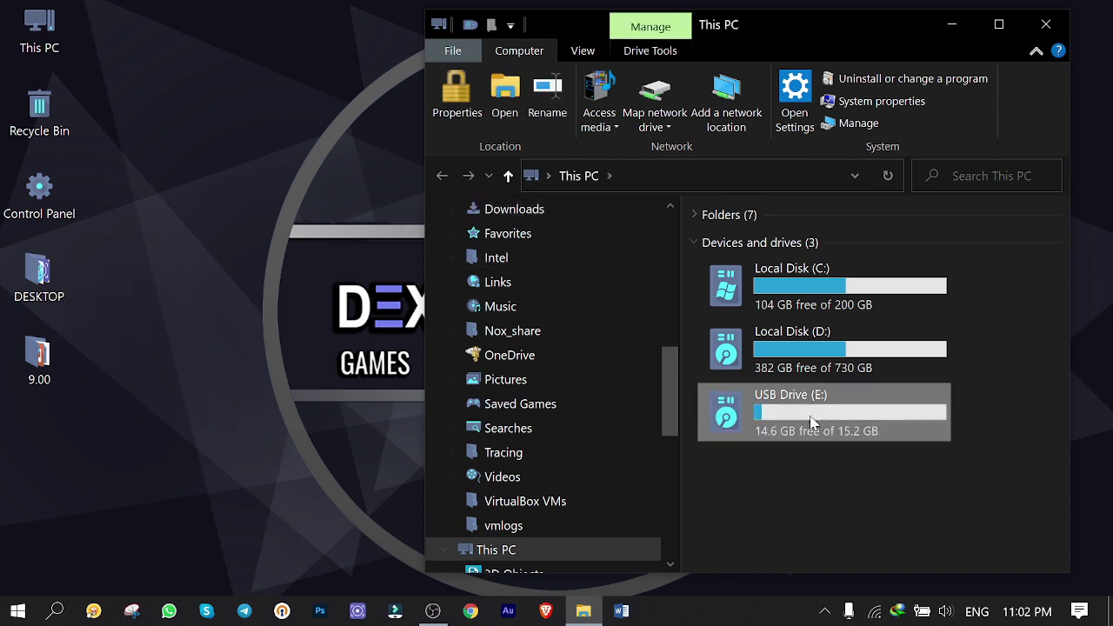
click(863, 399)
click(671, 236)
click(671, 281)
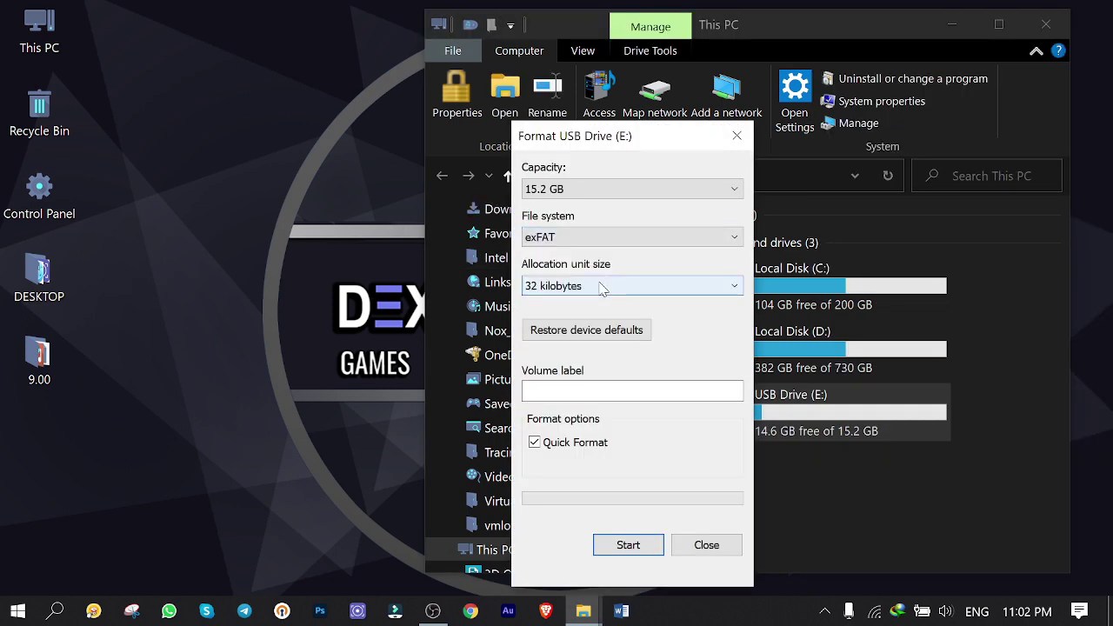
click(671, 286)
click(627, 517)
click(628, 546)
click(666, 313)
click(684, 306)
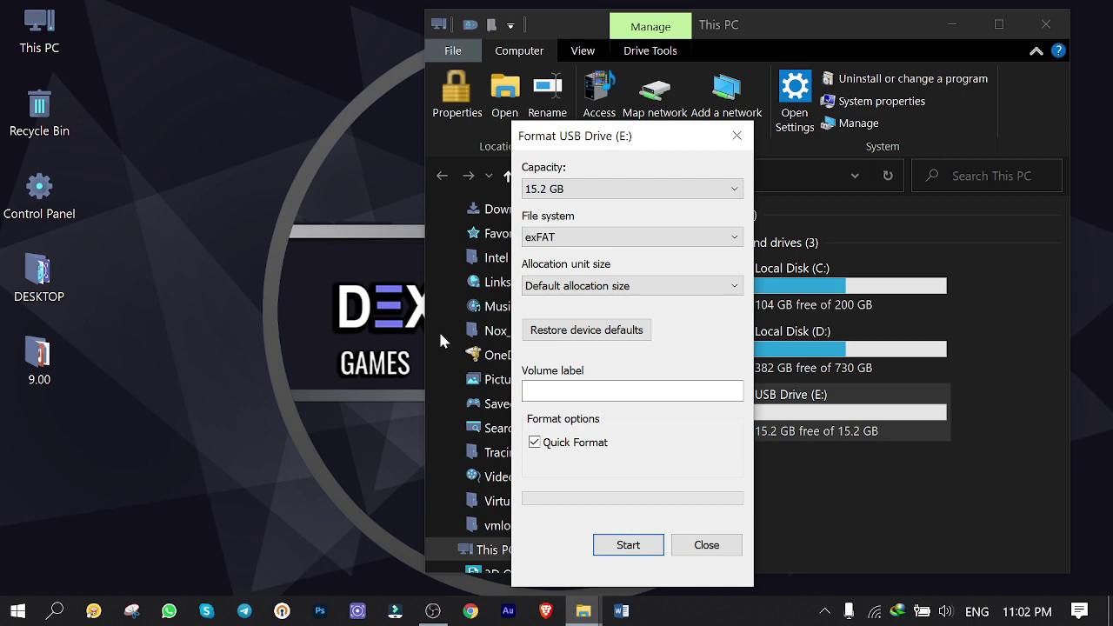
Step: In the 9.00 folder, rename PS4UPDATE900REC.pup to PS4UPDATE.pup and copy it
click(706, 546)
double_click(39, 361)
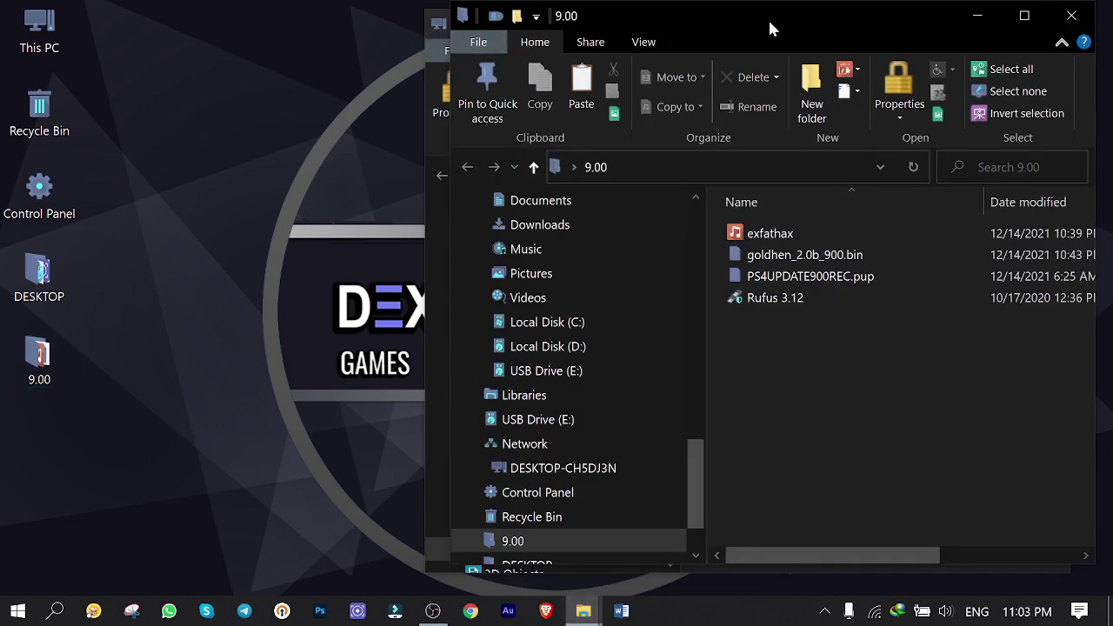
drag(770, 29, 310, 49)
click(359, 297)
click(359, 297)
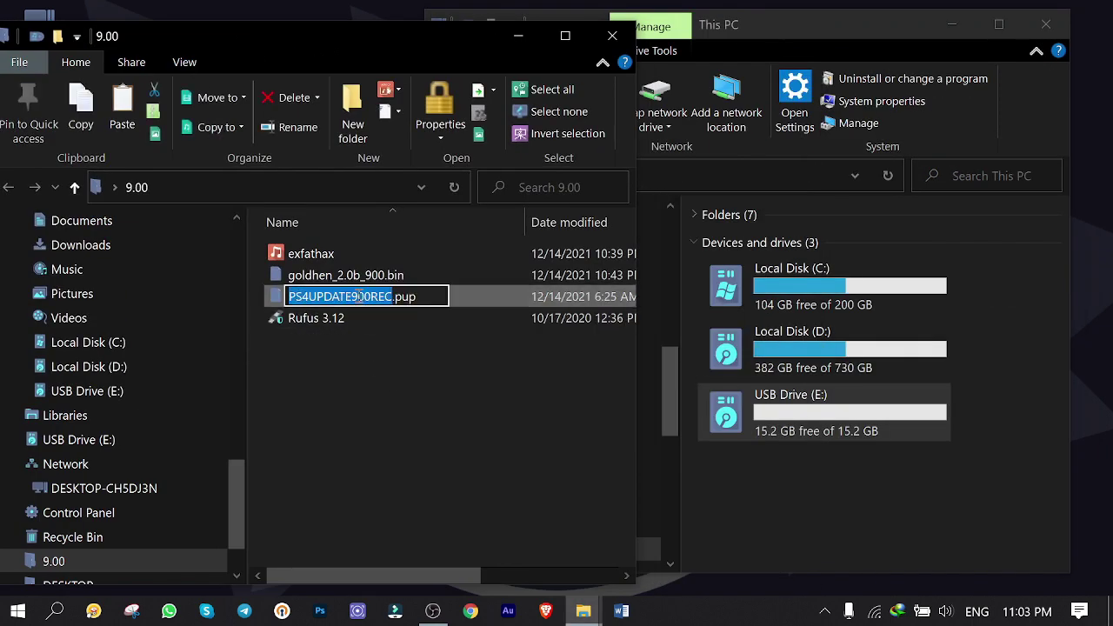
key(BackSpace)
key(Return)
right_click(313, 297)
click(361, 470)
Step: Create a folder named PS4 on the USB drive and open it
double_click(827, 409)
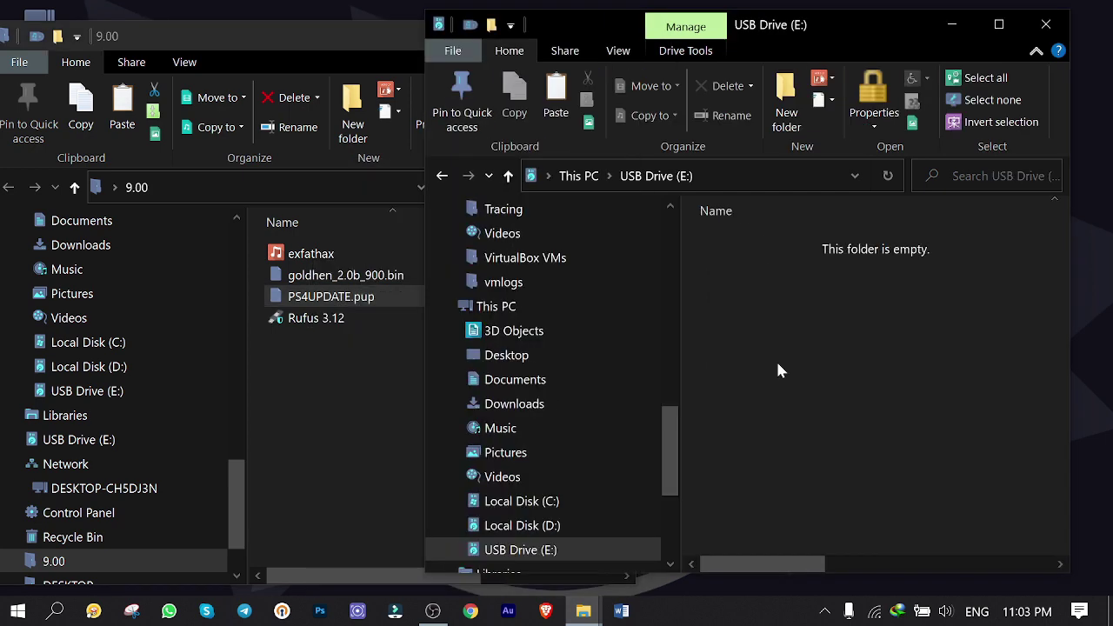
right_click(802, 346)
mouse_move(881, 311)
click(692, 298)
text(PS4)
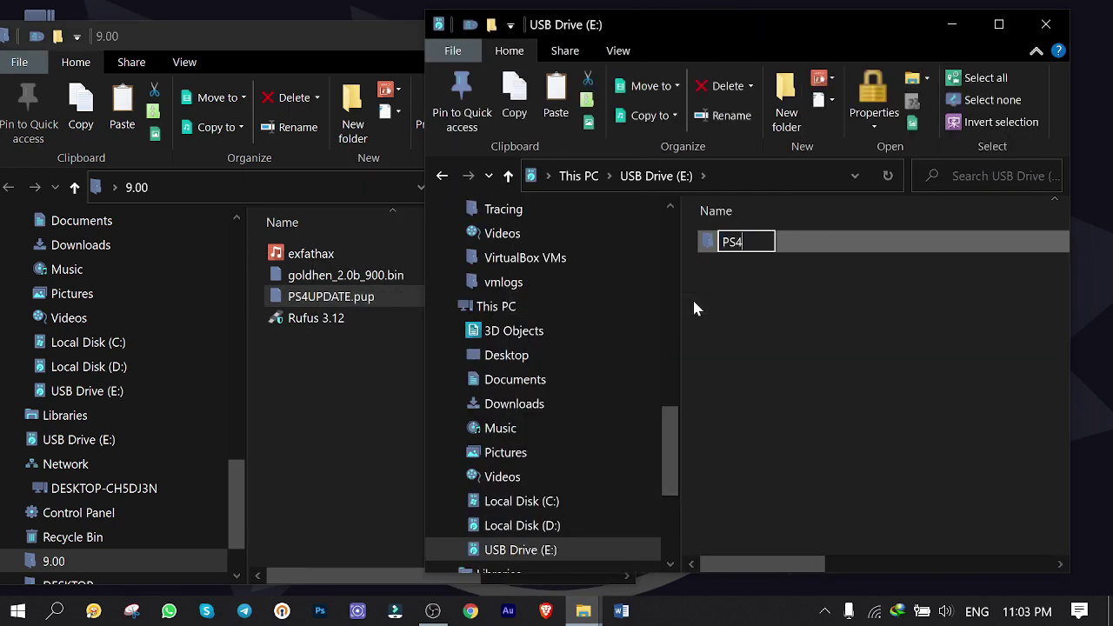
key(Return)
double_click(746, 241)
Step: Create an UPDATE folder inside PS4 and paste PS4UPDATE.pup into it
right_click(765, 298)
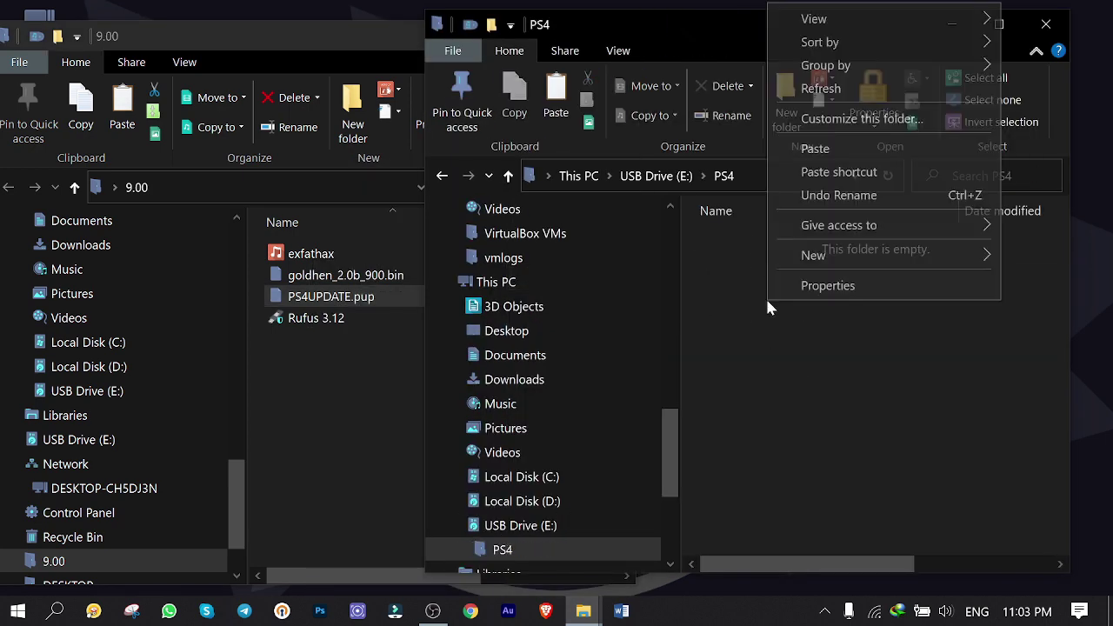
mouse_move(874, 256)
click(696, 258)
text(UPDATE)
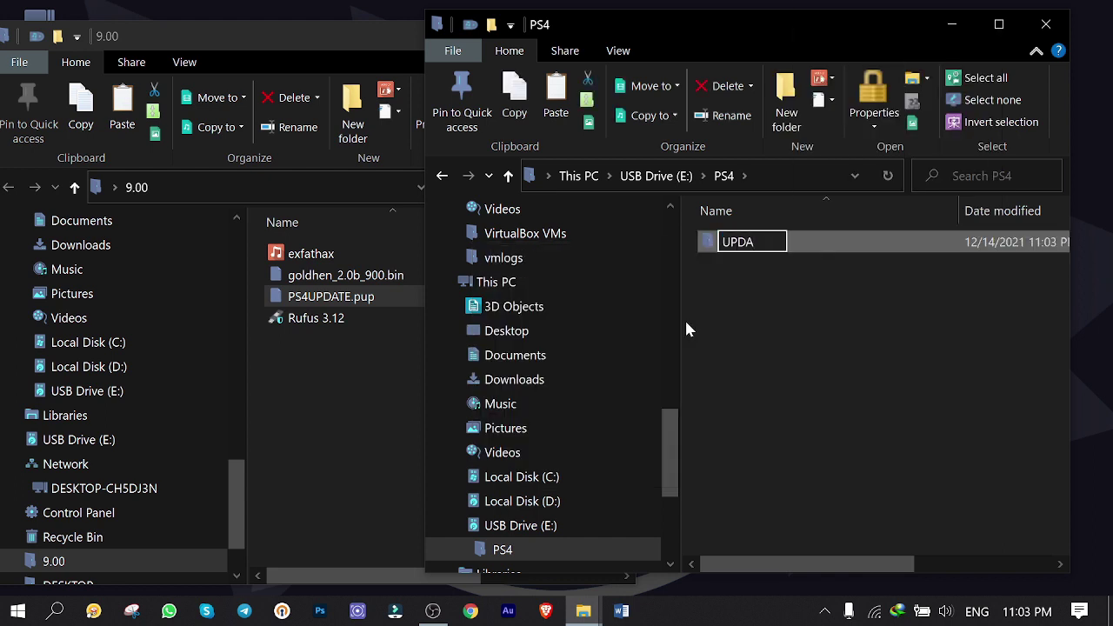
key(Return)
double_click(740, 242)
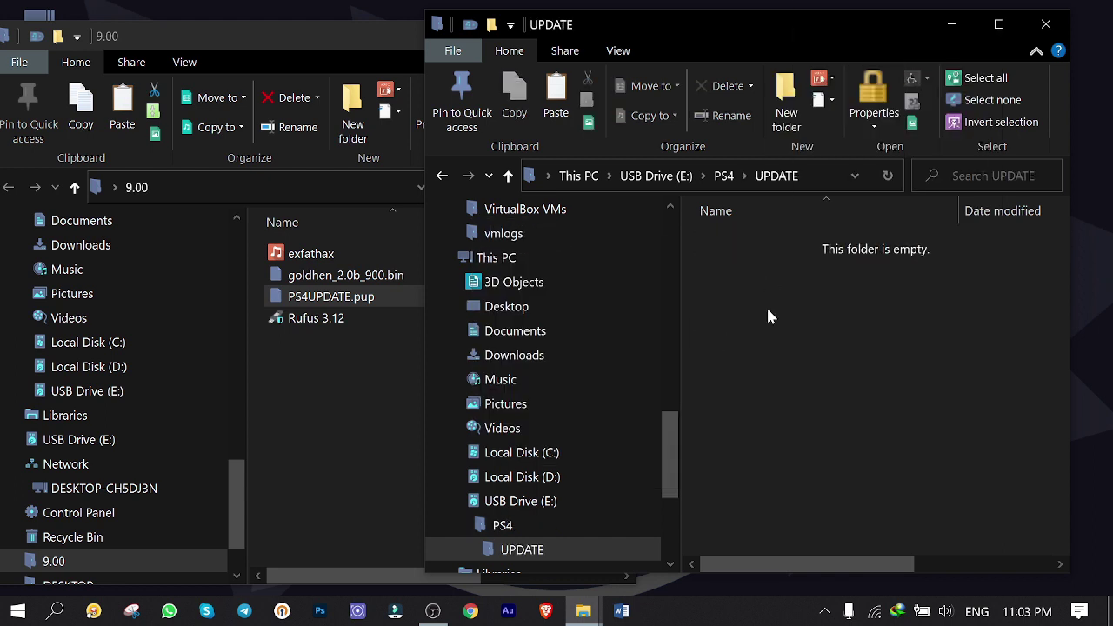
right_click(756, 329)
click(793, 183)
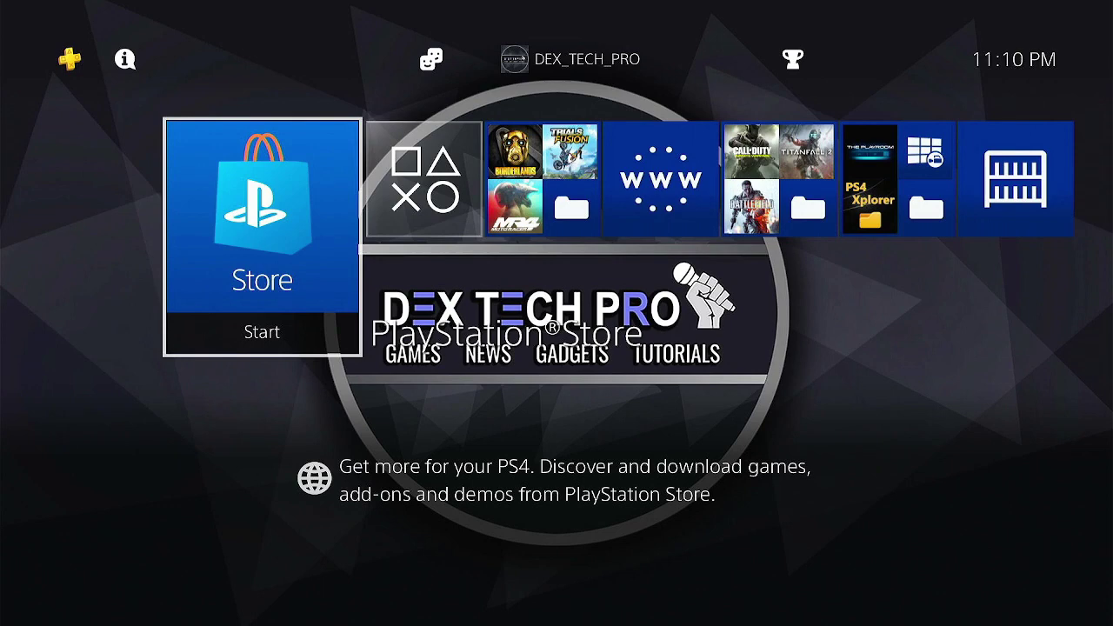
Step: Run Settings > System Software Update and confirm installing Version 9.00
key(Up)
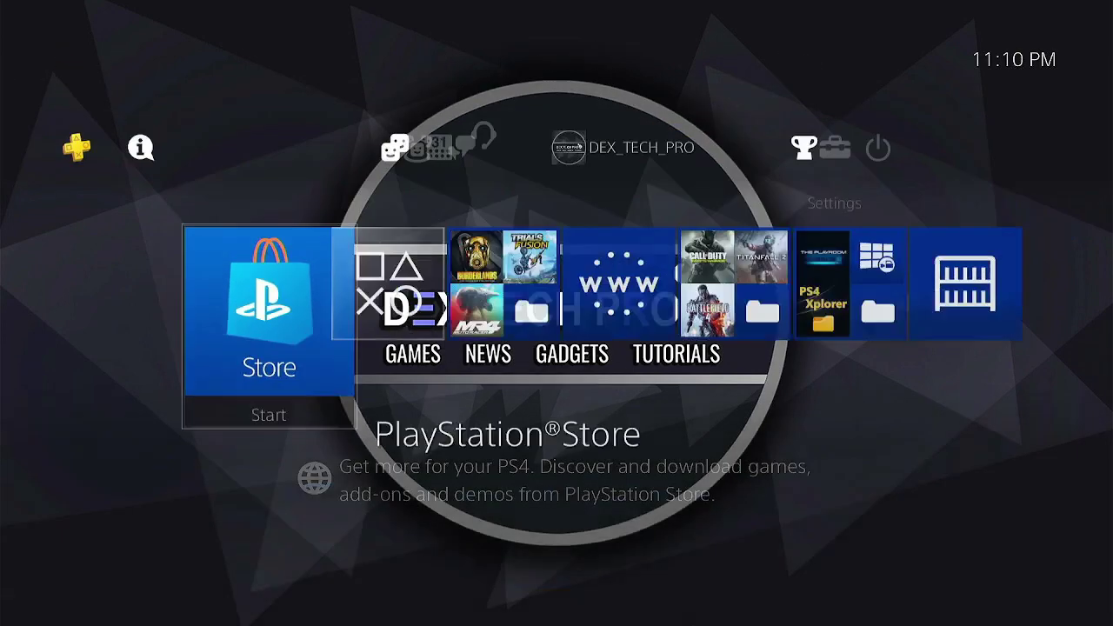
key(Return)
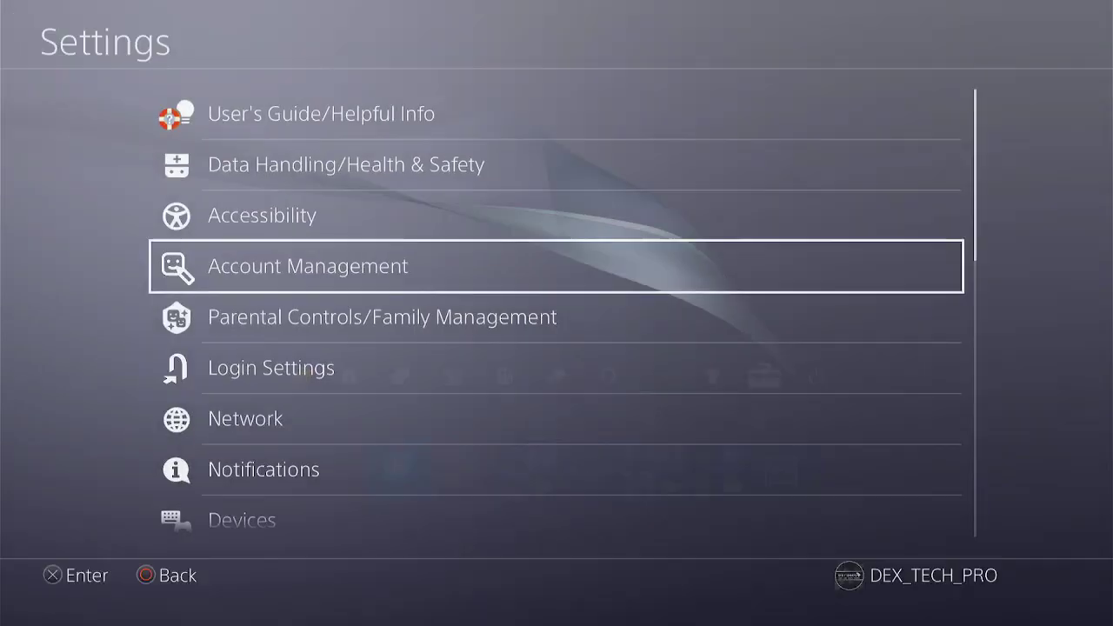
key(Down)
key(Down)
key(Down)
key(Return)
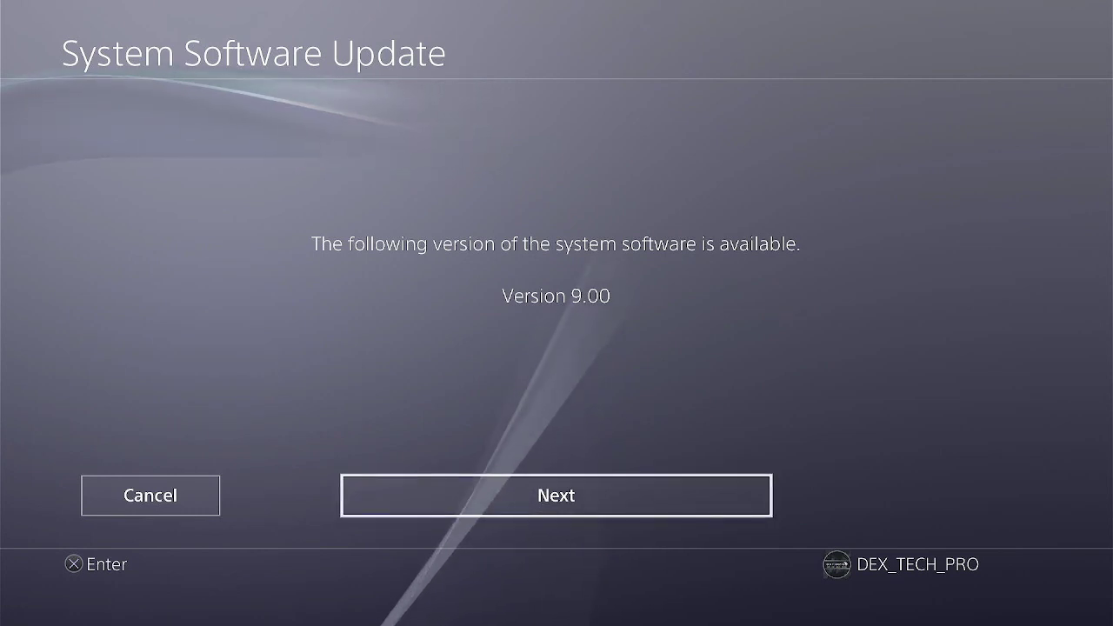
key(Return)
key(Return)
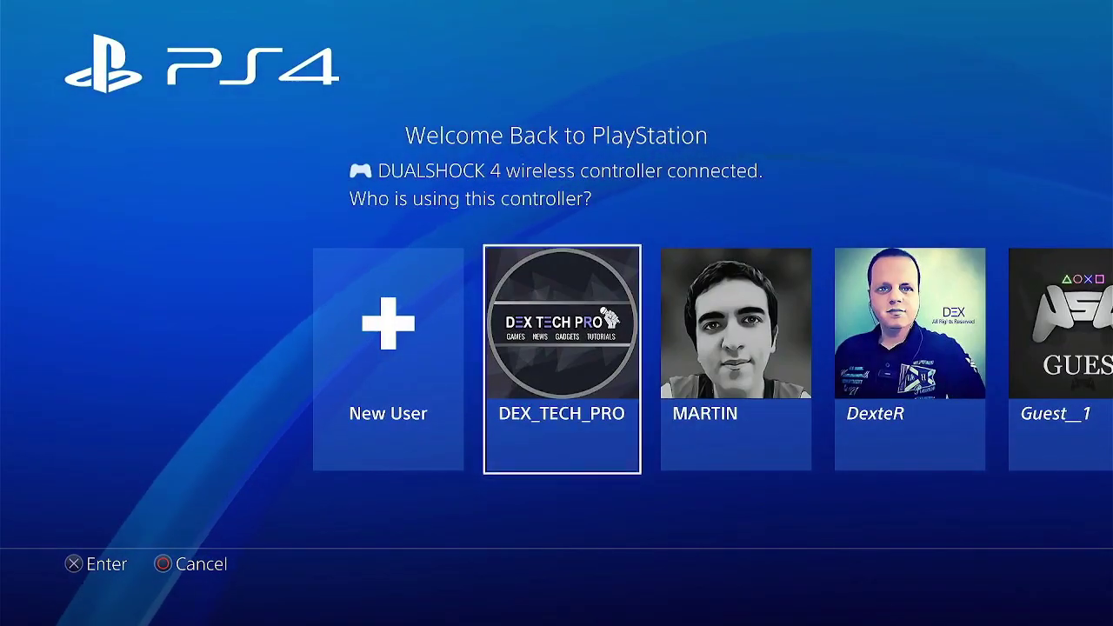
Step: Sign in with the main user and check System Information shows system software 9.00
key(Return)
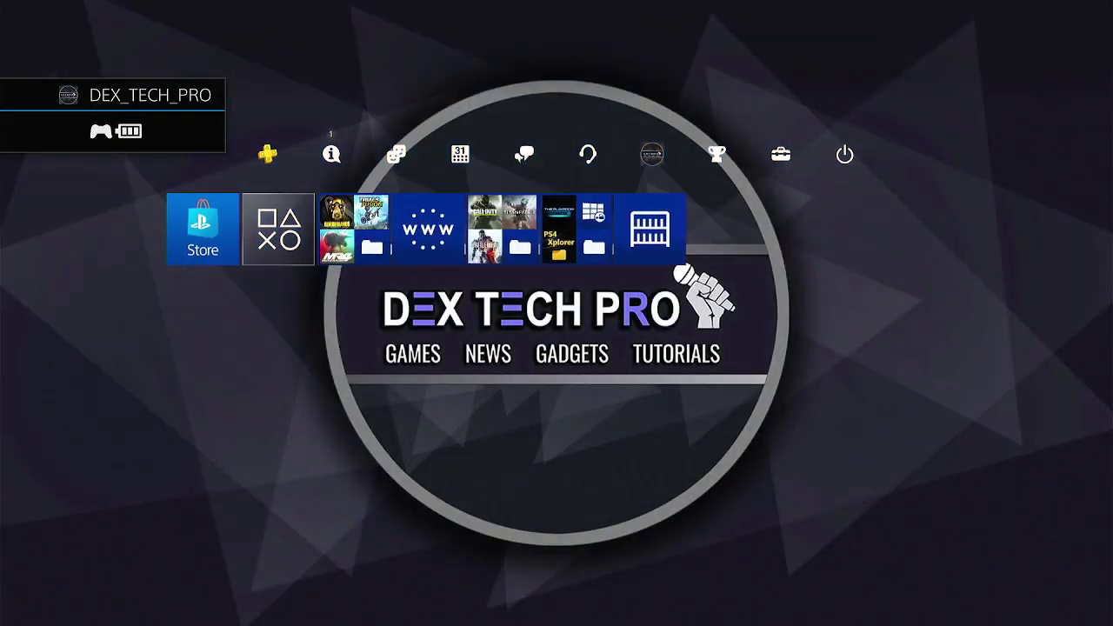
key(Up)
key(Right)
key(Right)
key(Right)
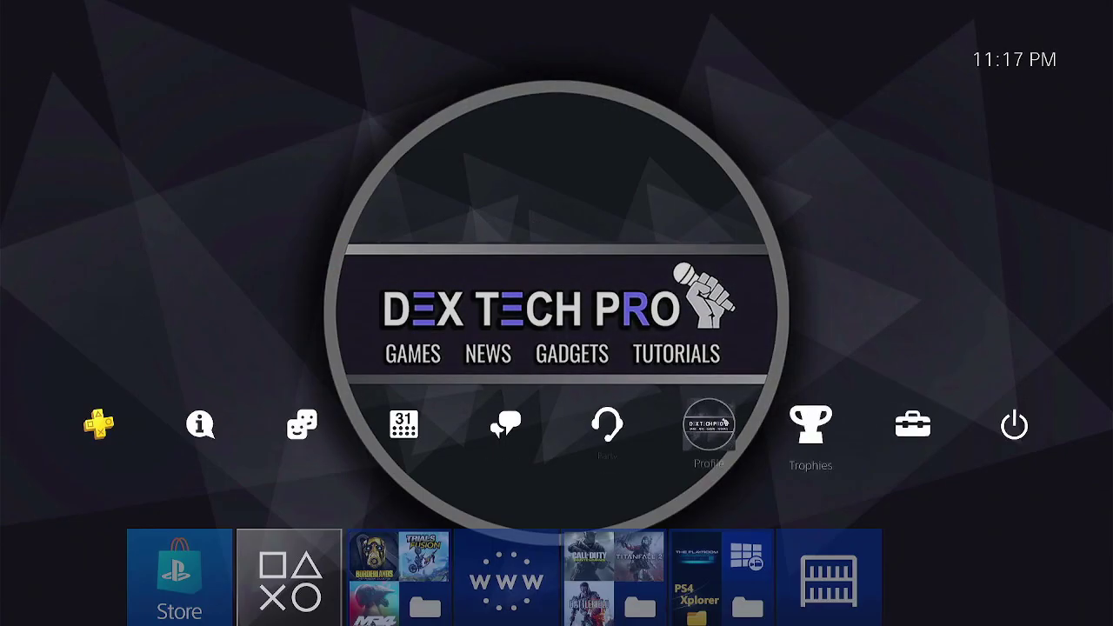
key(Return)
key(Down)
key(Down)
key(Down)
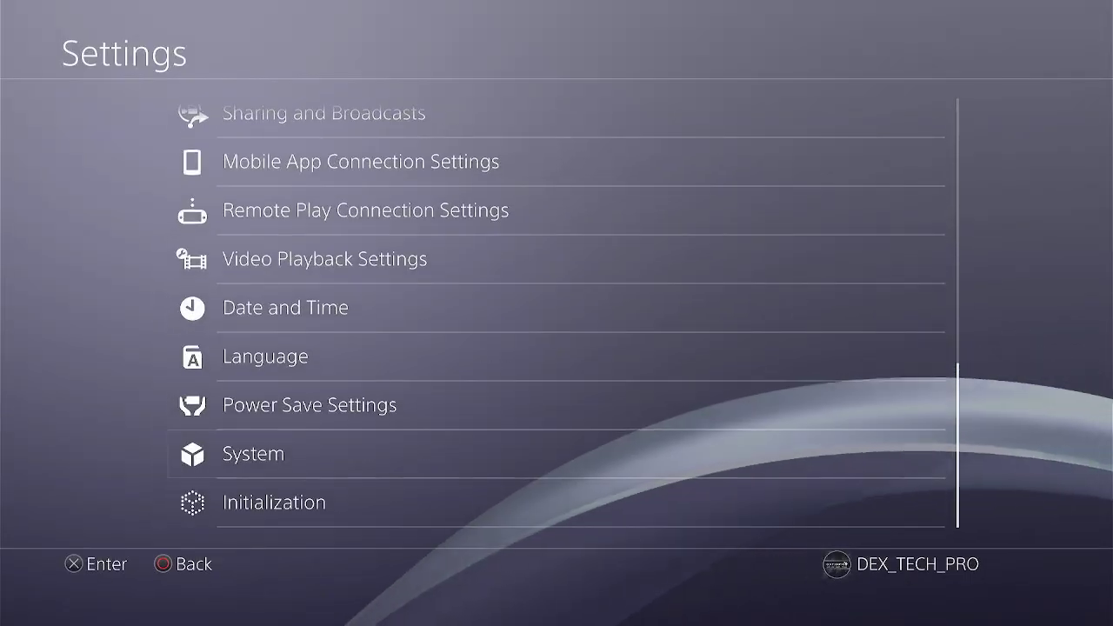
key(Return)
key(Return)
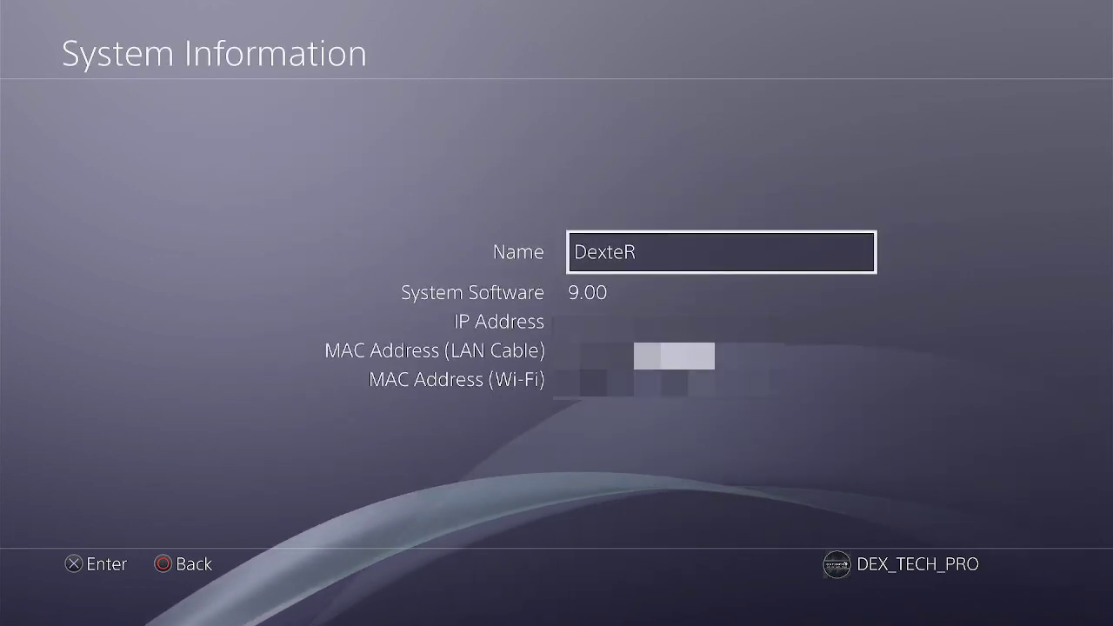
key(Escape)
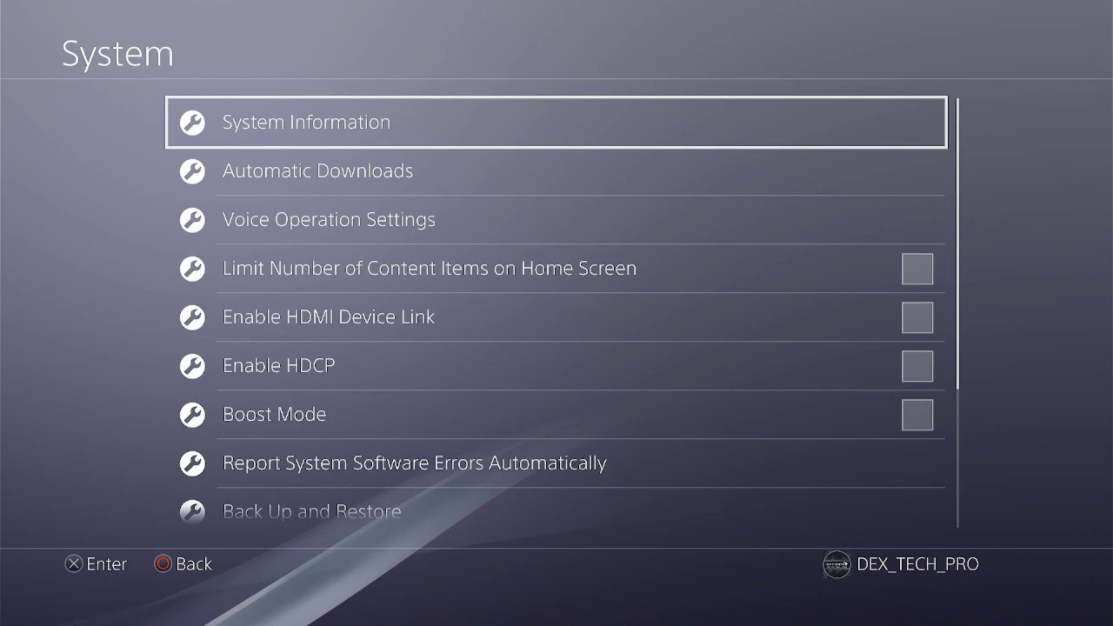
Step: Open Automatic Downloads and check that Featured Content and all update-file downloads are off
key(Down)
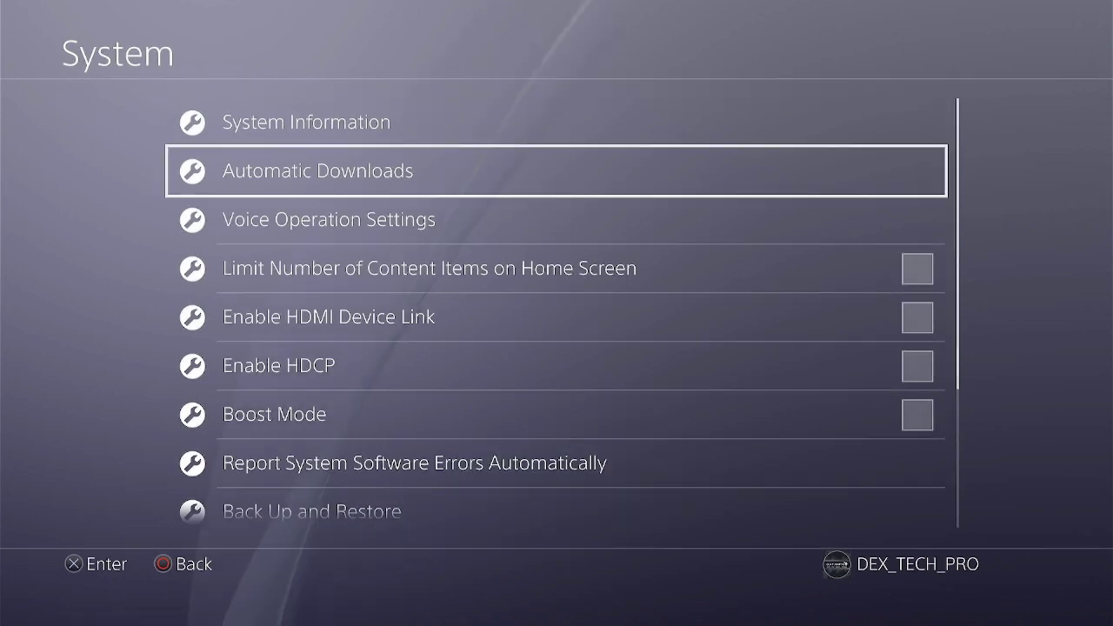
key(Return)
key(Down)
key(Down)
key(Down)
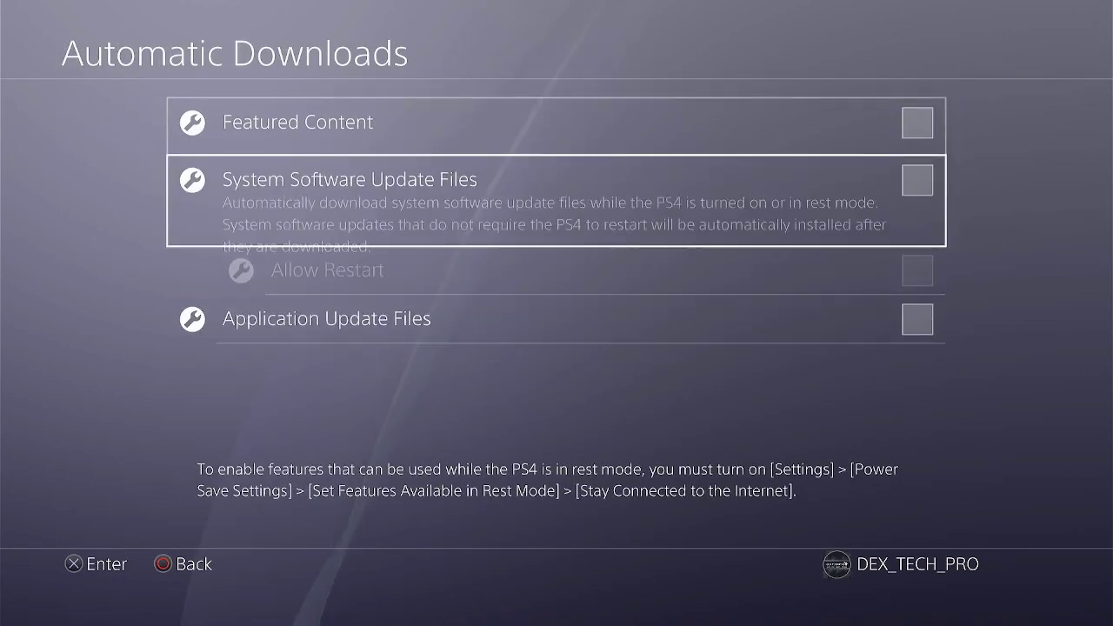
key(Up)
key(Up)
key(Up)
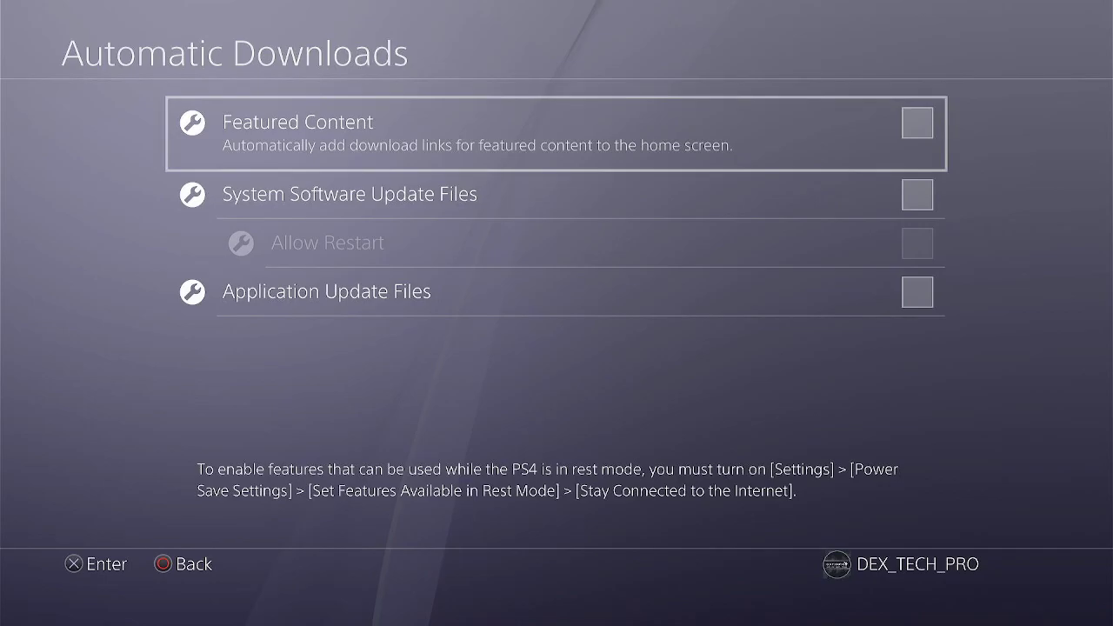
Step: Leave the settings and launch the Internet Browser from the home screen
key(Escape)
key(Escape)
key(Escape)
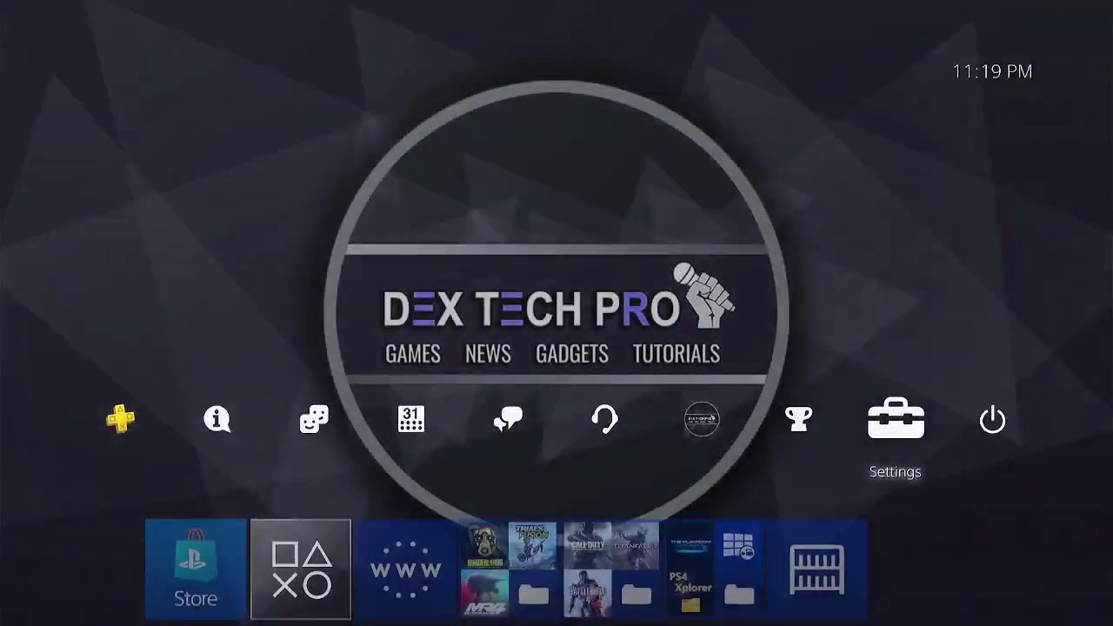
key(Down)
key(Right)
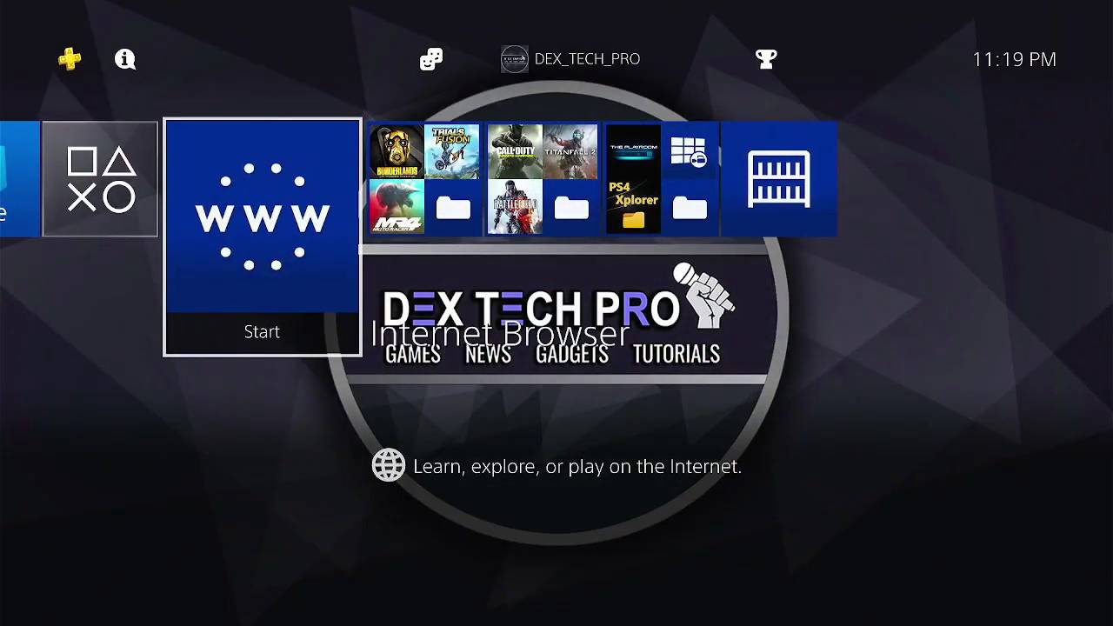
key(Return)
Step: Clear the browser's browsing history
key(Menu)
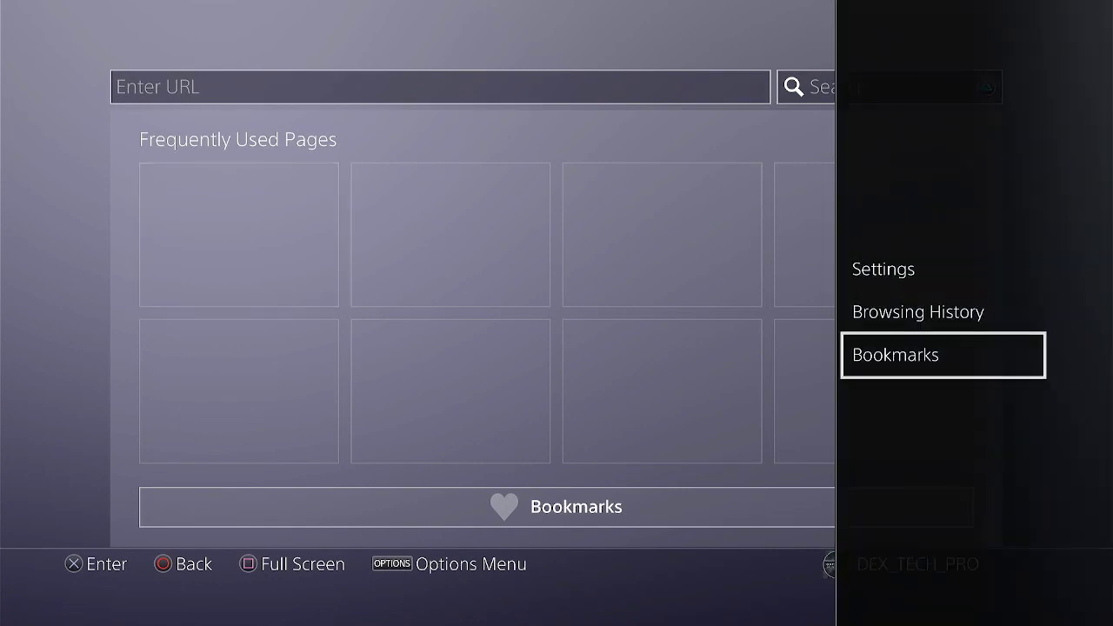
key(Return)
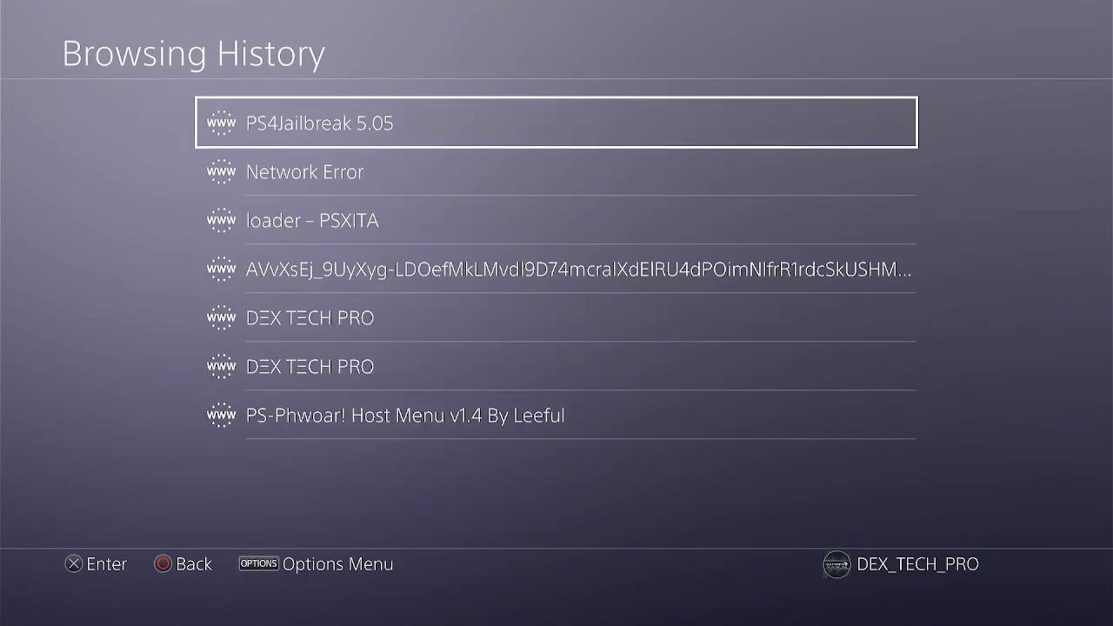
key(Menu)
key(Return)
key(Return)
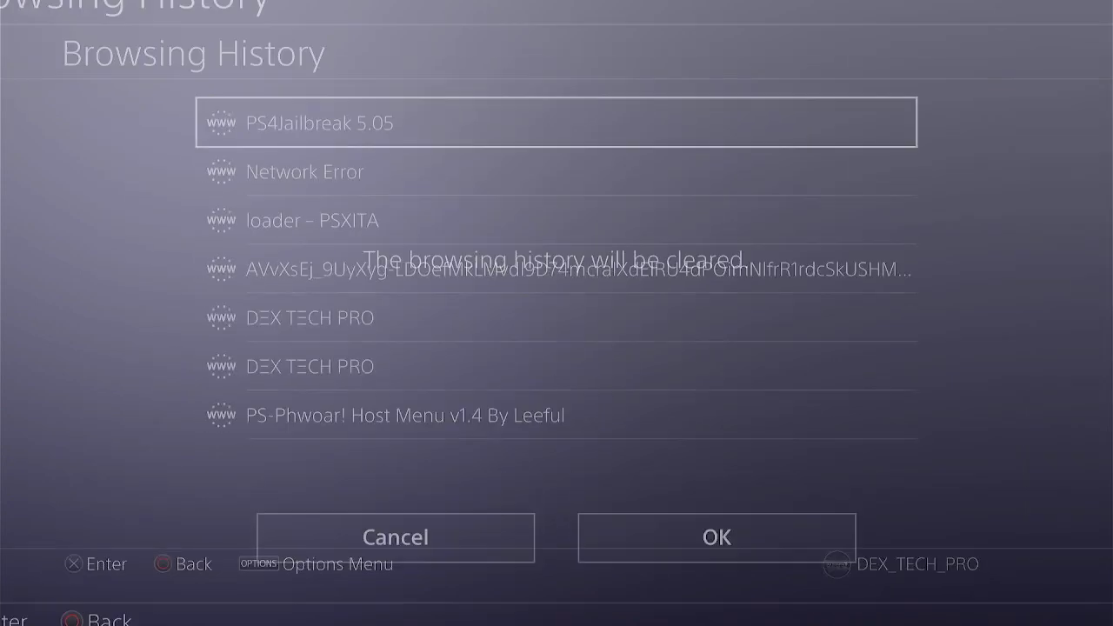
key(Menu)
Step: Delete all cookies and clear website data in browser settings, then go back home
key(Return)
key(Down)
key(Down)
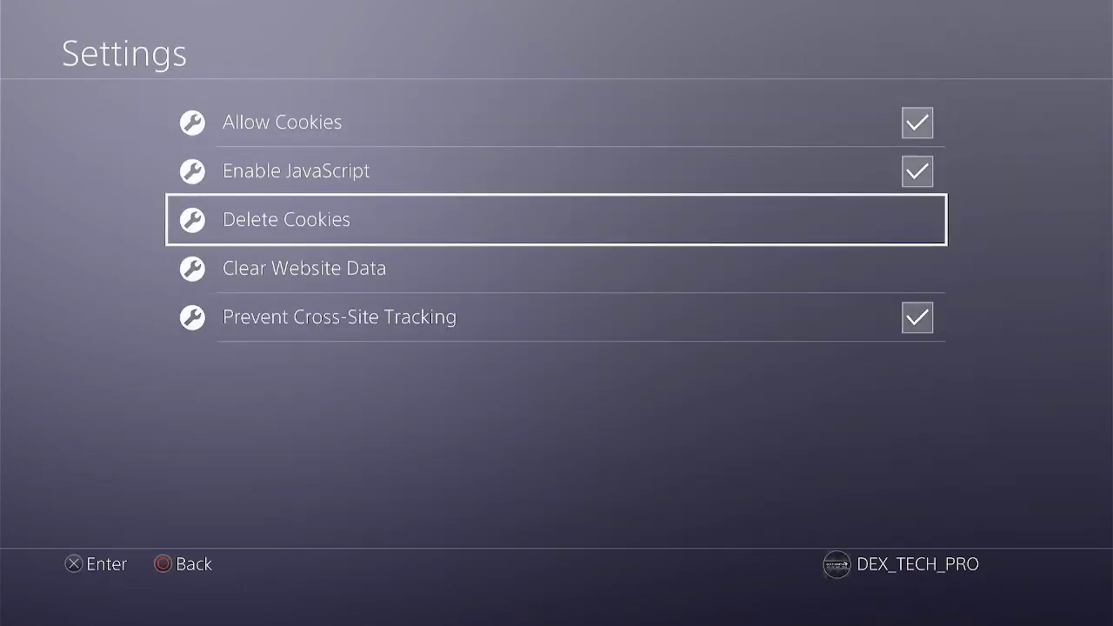
key(Return)
key(Return)
key(Down)
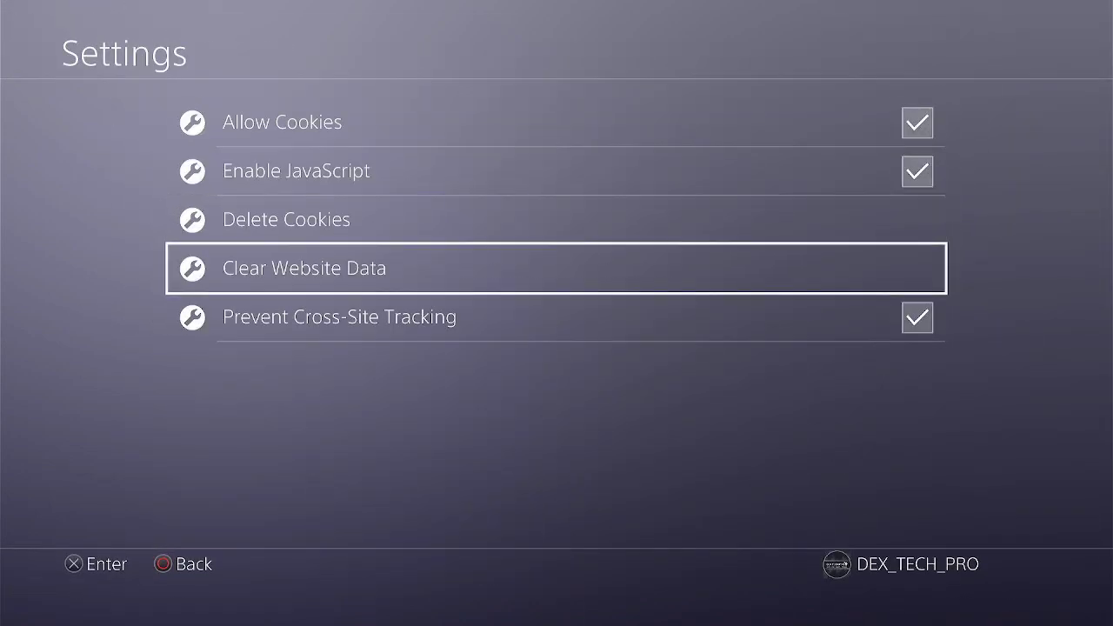
key(Return)
key(Return)
key(Escape)
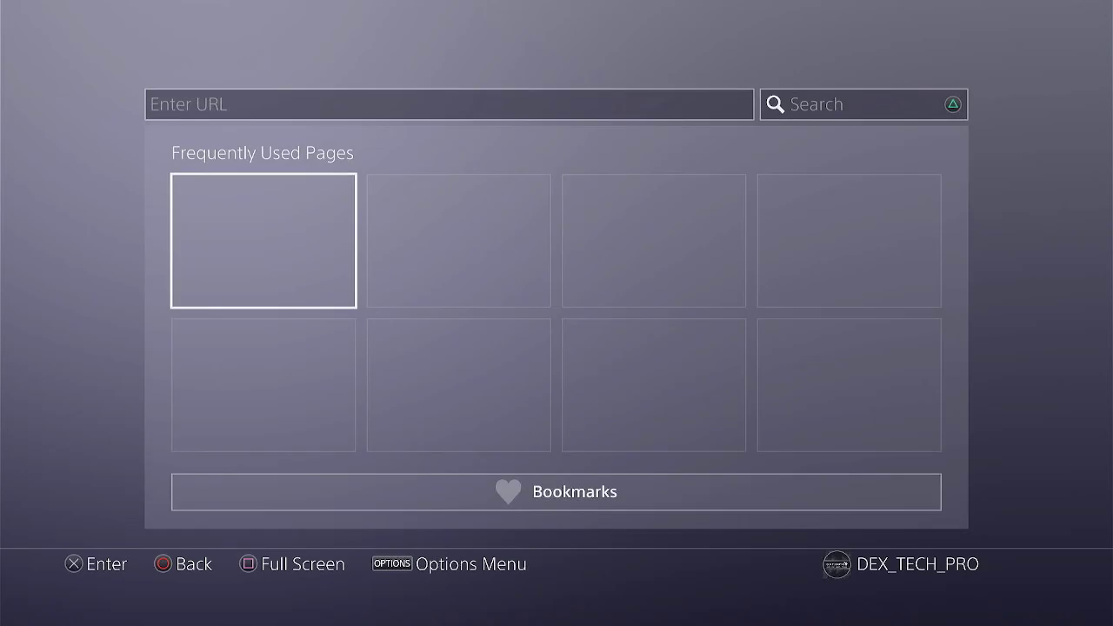
key(super)
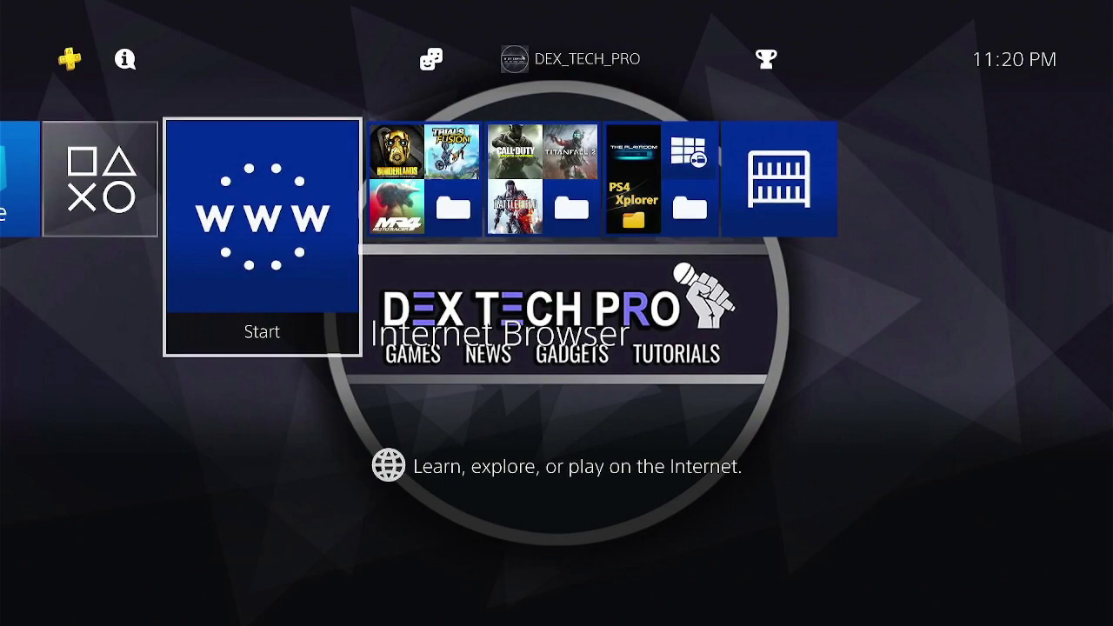
Step: Start a custom Wi-Fi connection setup on the DEX_DSL network, submitting its password
key(Up)
key(Return)
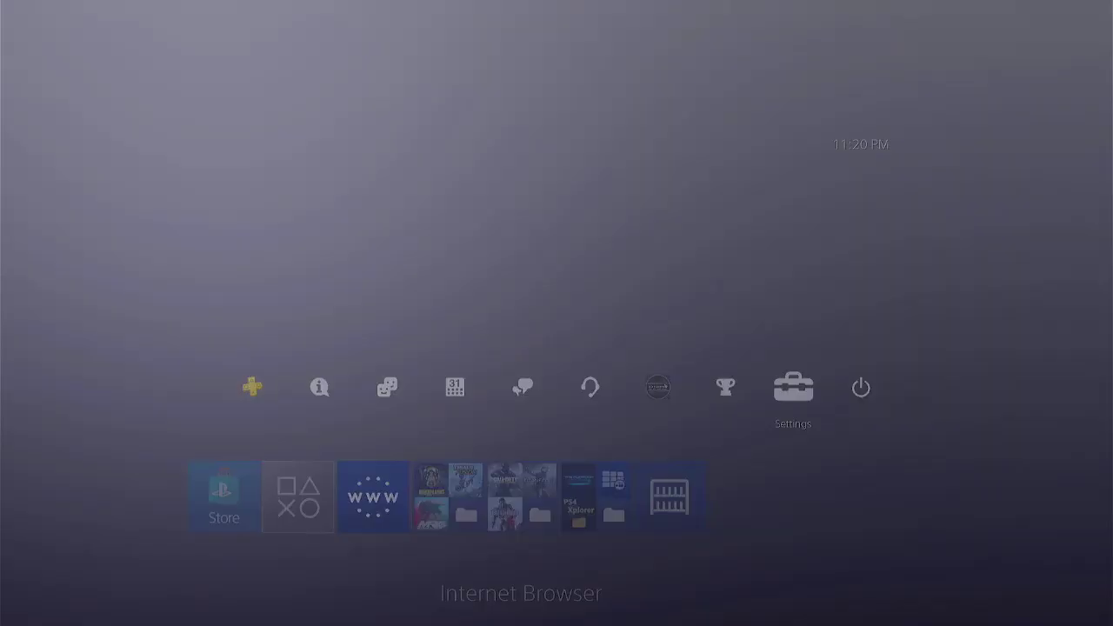
key(Down)
key(Down)
key(Down)
key(Return)
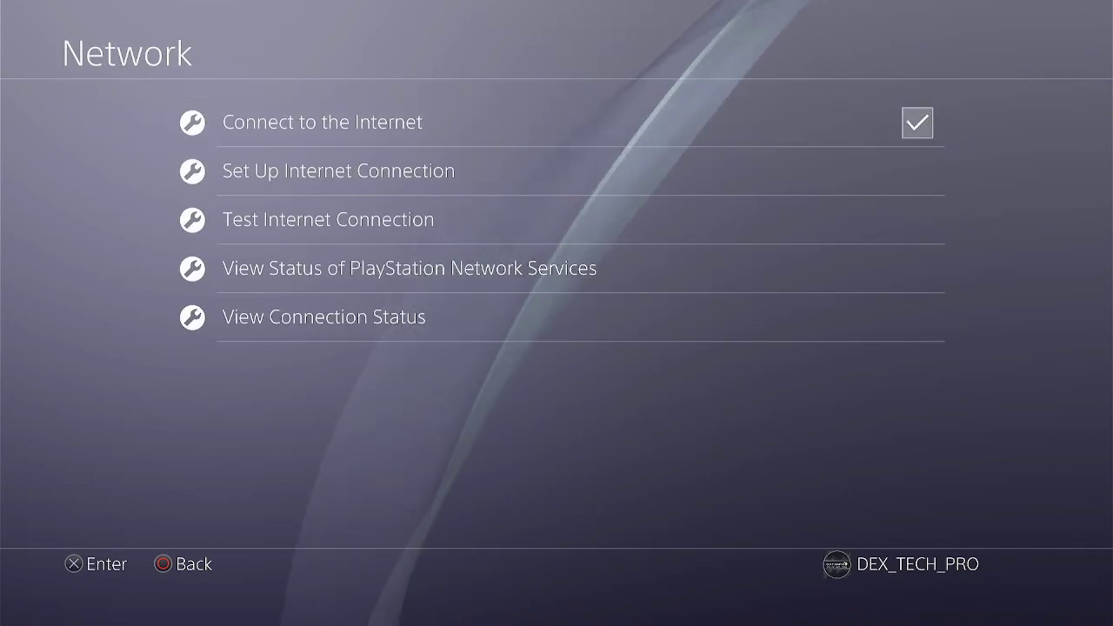
key(Down)
key(Return)
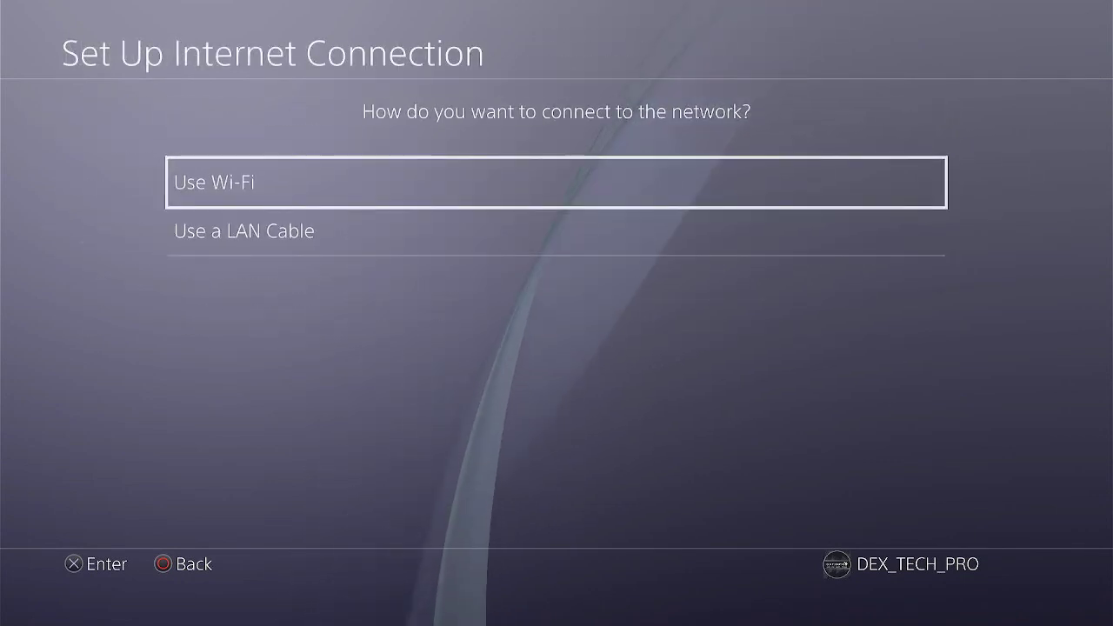
key(Return)
key(Down)
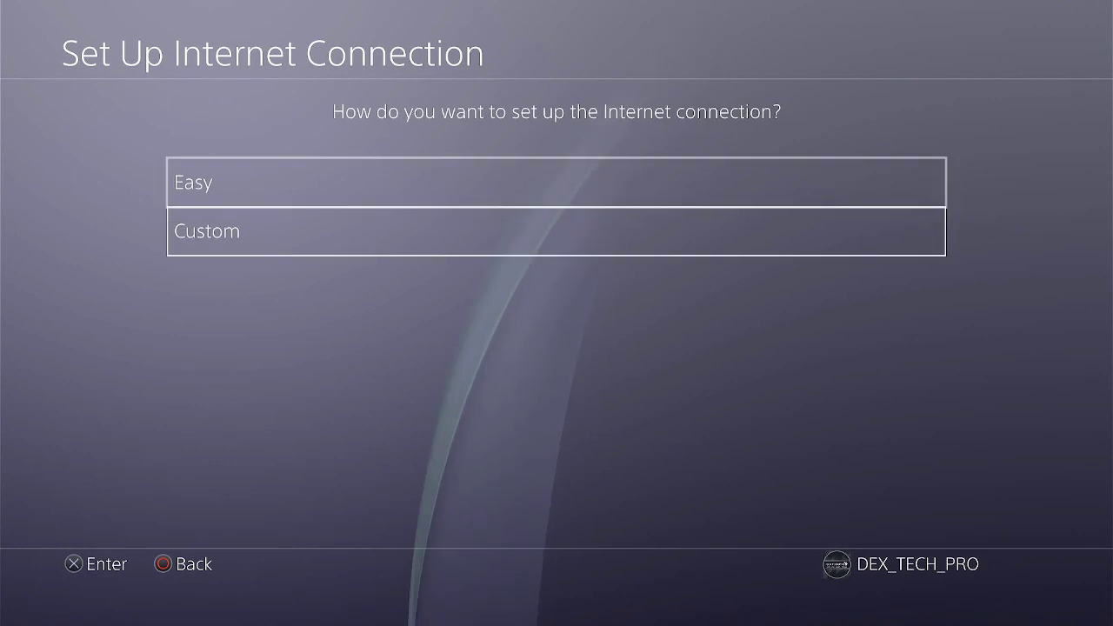
key(Return)
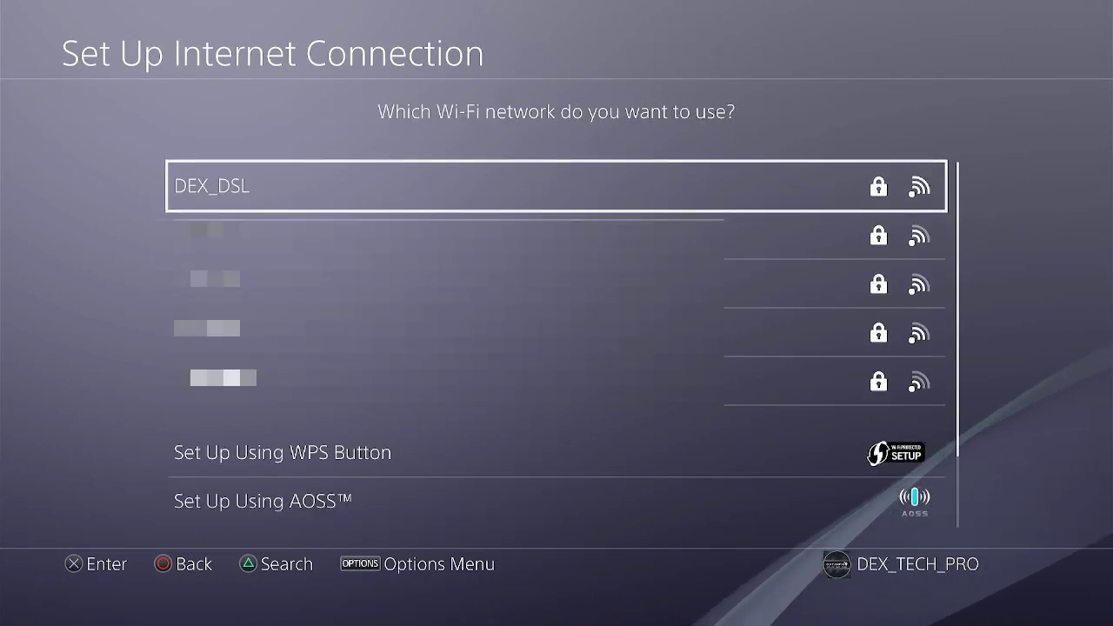
key(Return)
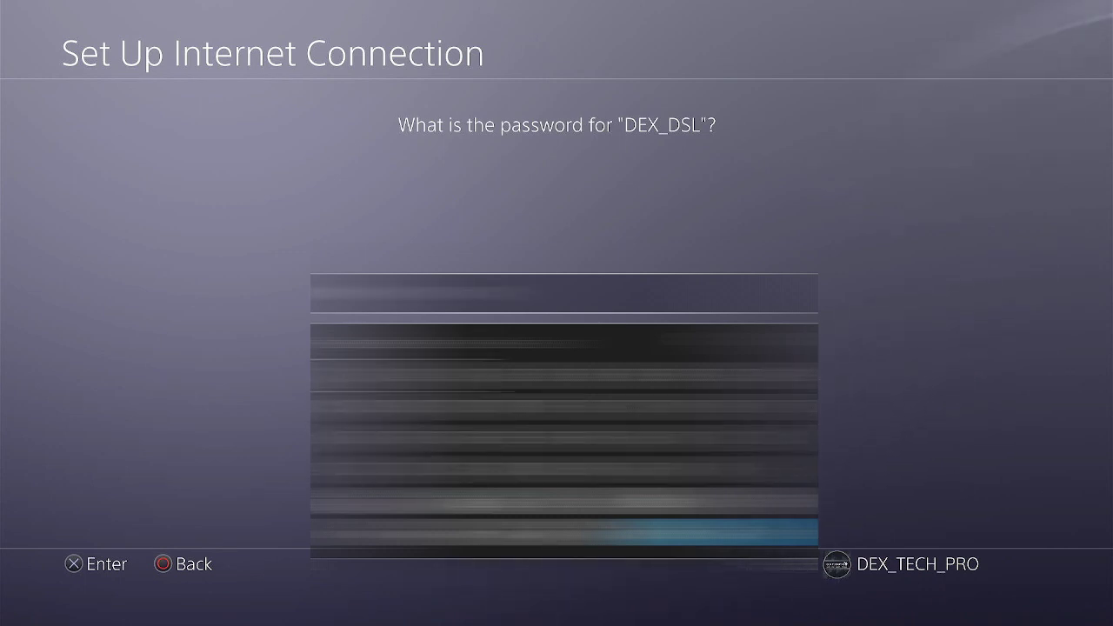
key(Return)
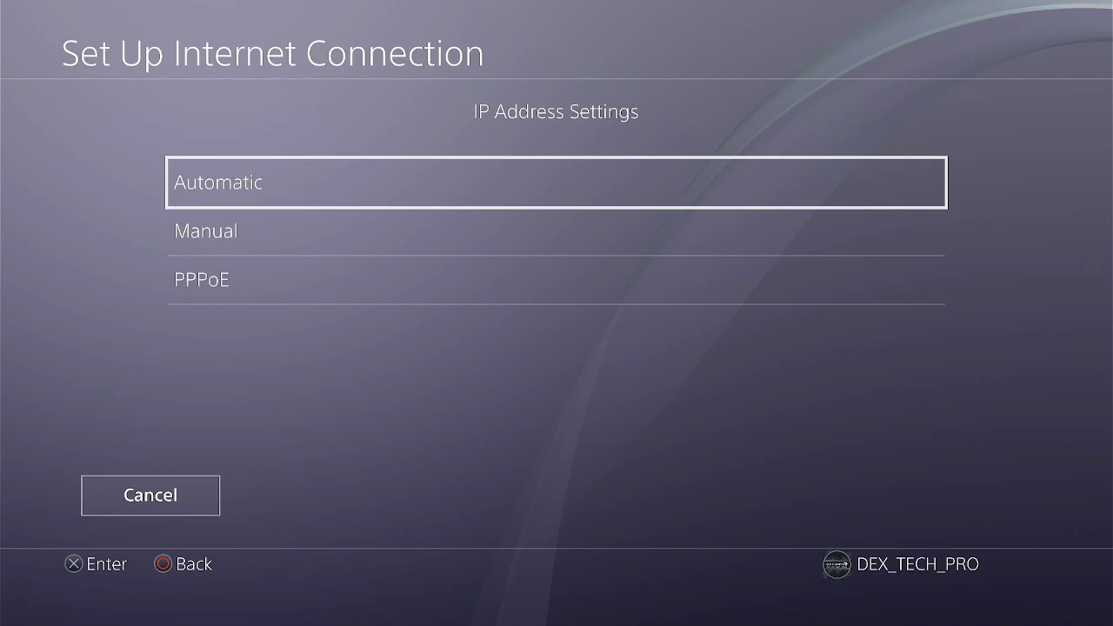
Step: Use automatic IP with no DHCP host name, and set primary DNS manually to 192.241.221.79
key(Return)
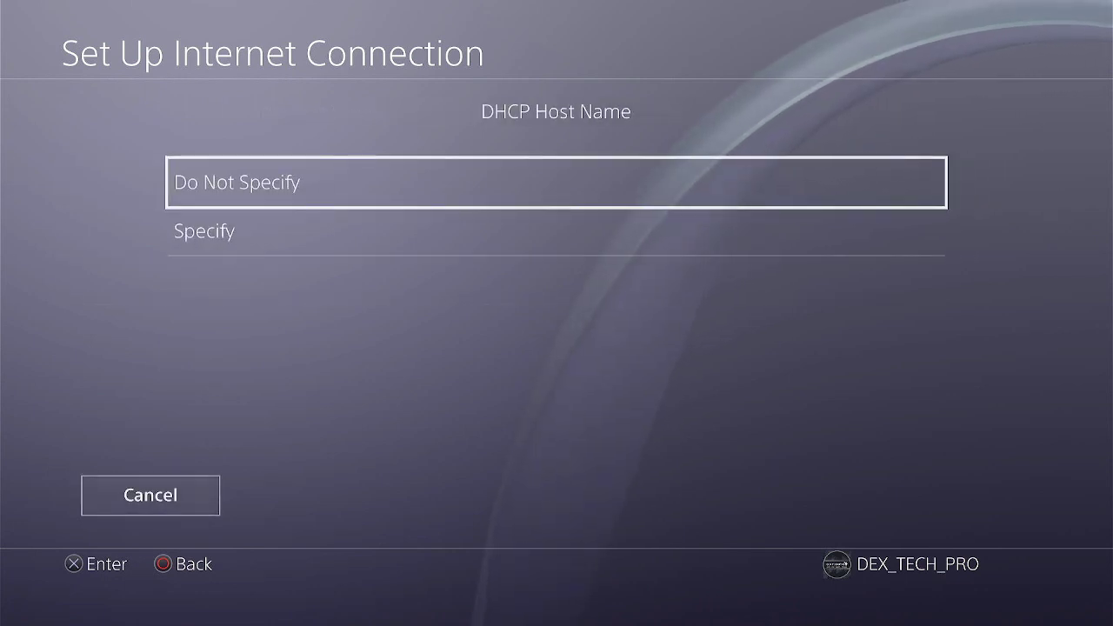
key(Return)
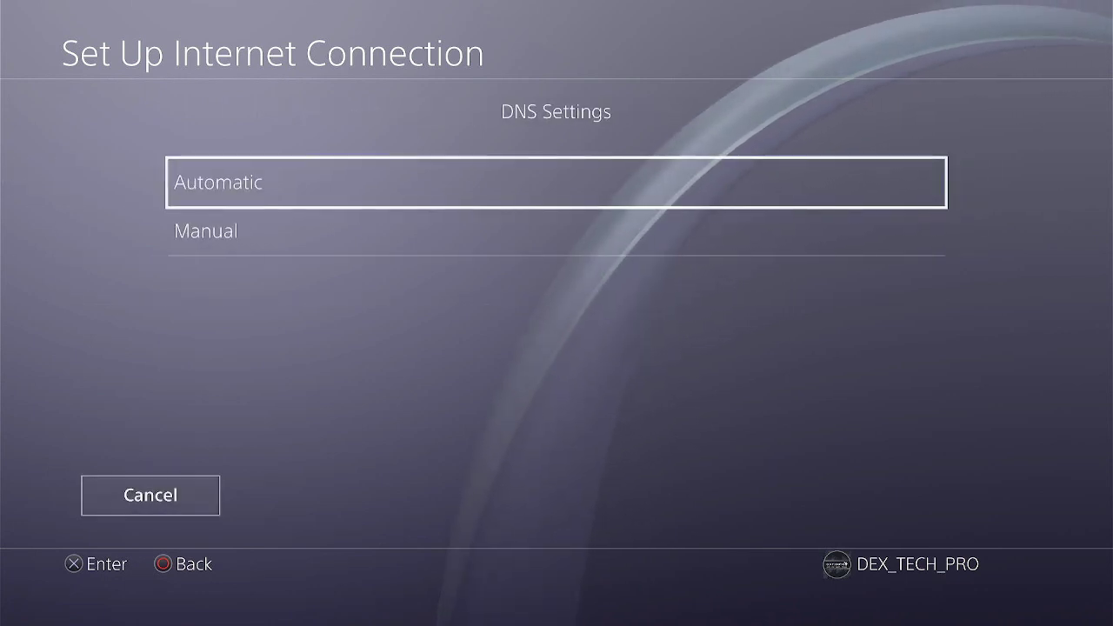
key(Down)
key(Return)
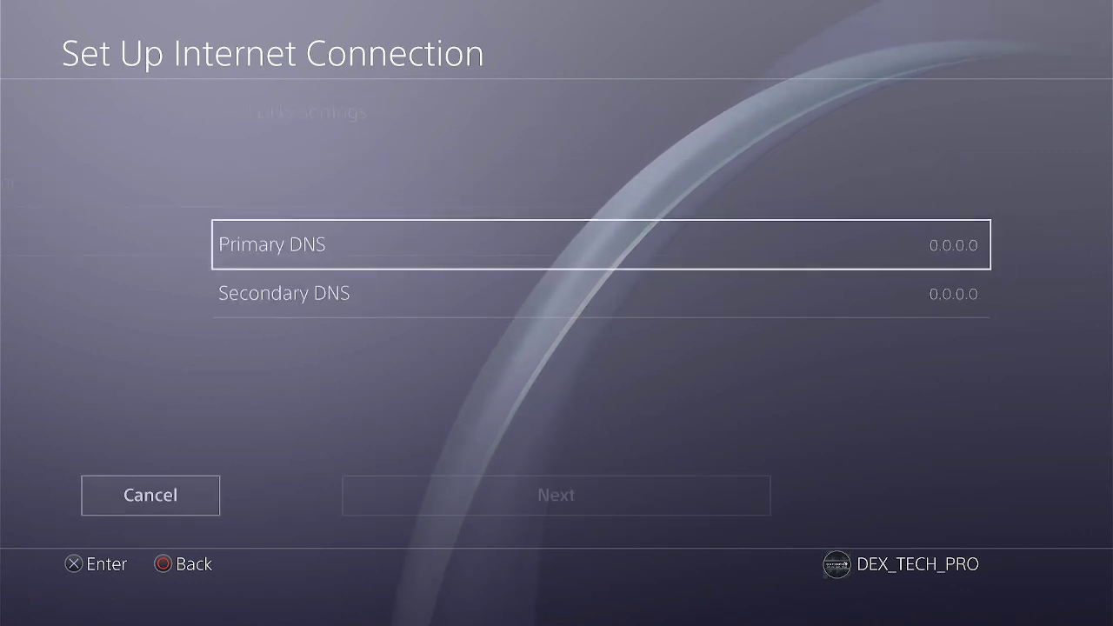
key(Return)
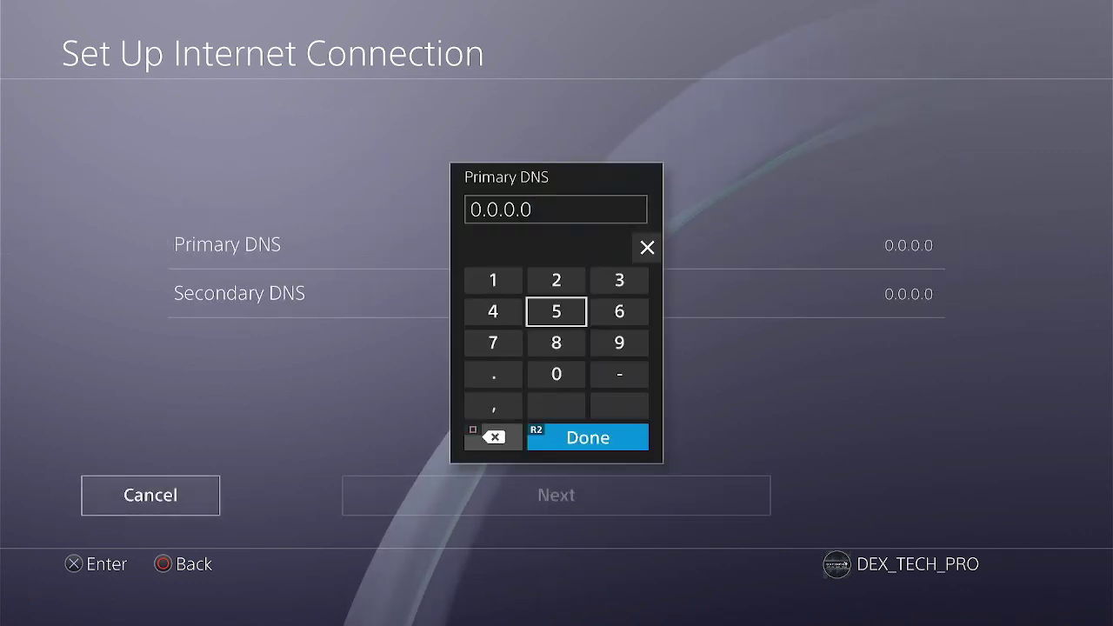
key(BackSpace)
key(BackSpace)
key(BackSpace)
key(Left)
text(1)
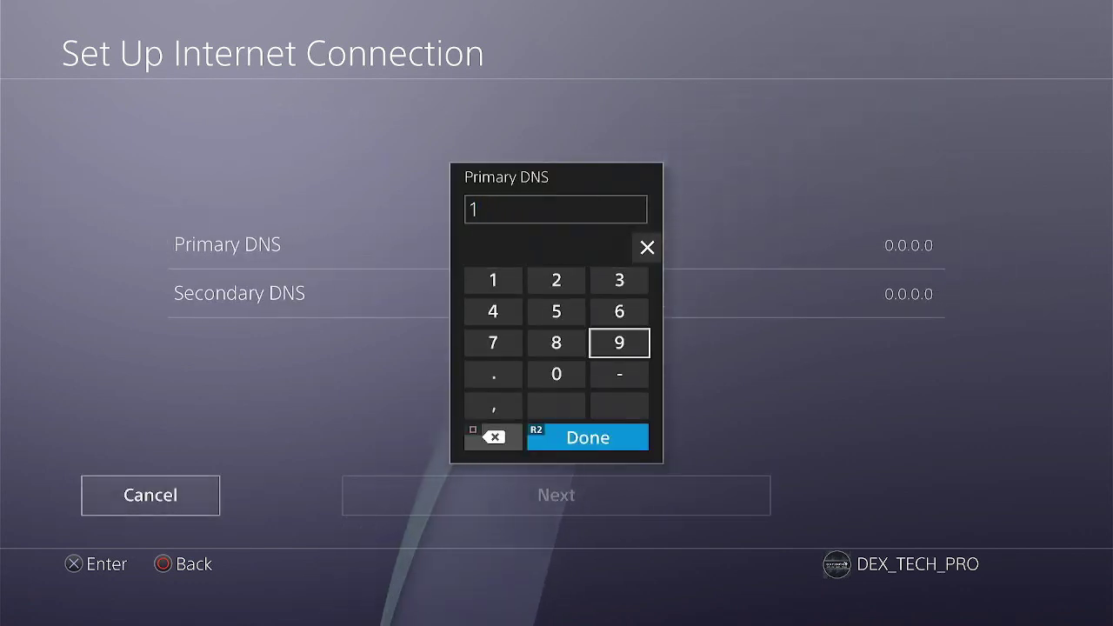
text(92.241)
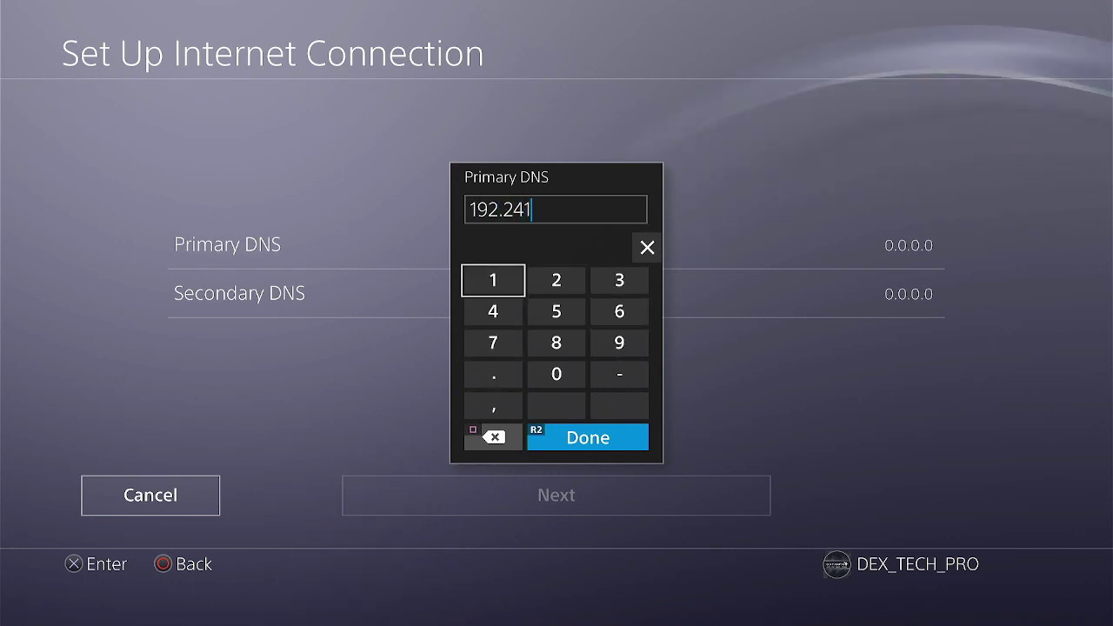
text(.221.)
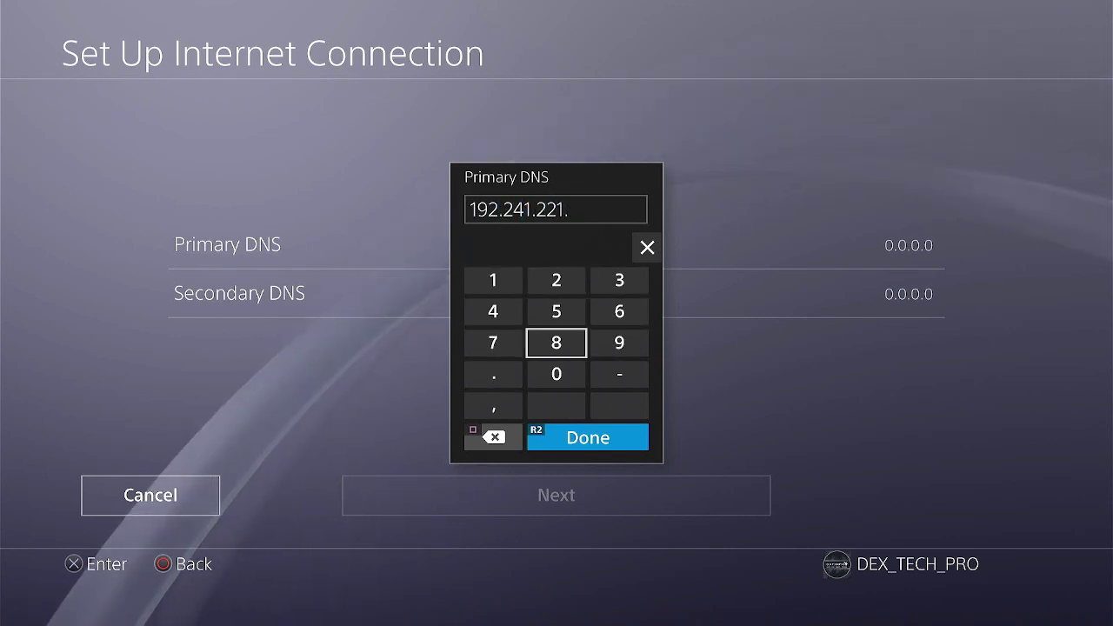
text(79)
key(Down)
key(Return)
Step: Keep MTU automatic, skip the proxy, and run the internet connection test
key(Down)
key(Down)
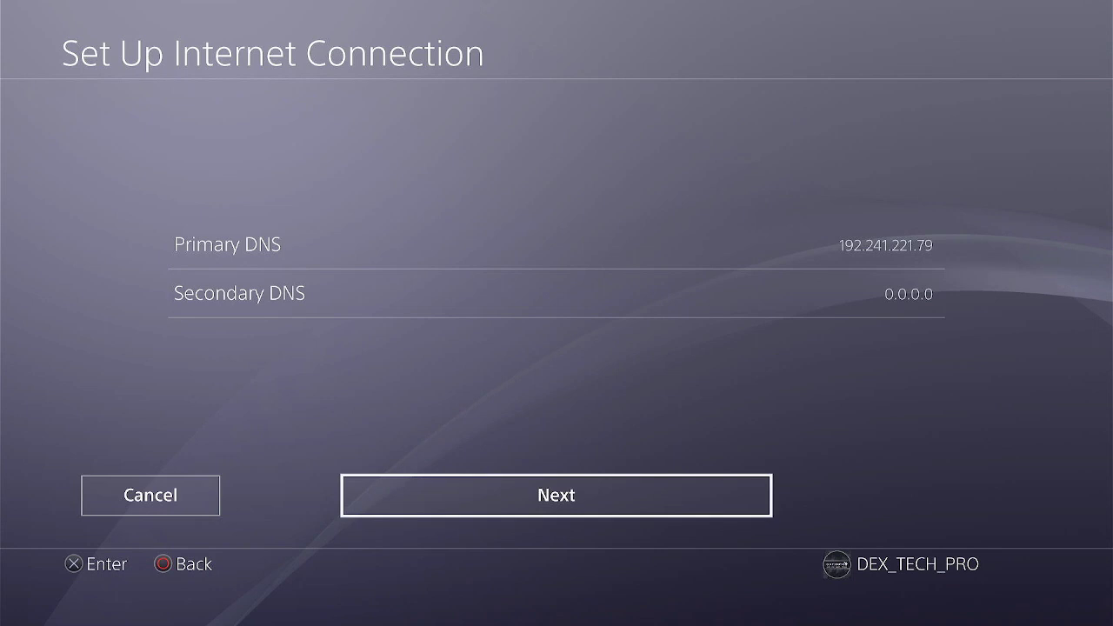
key(Return)
key(Return)
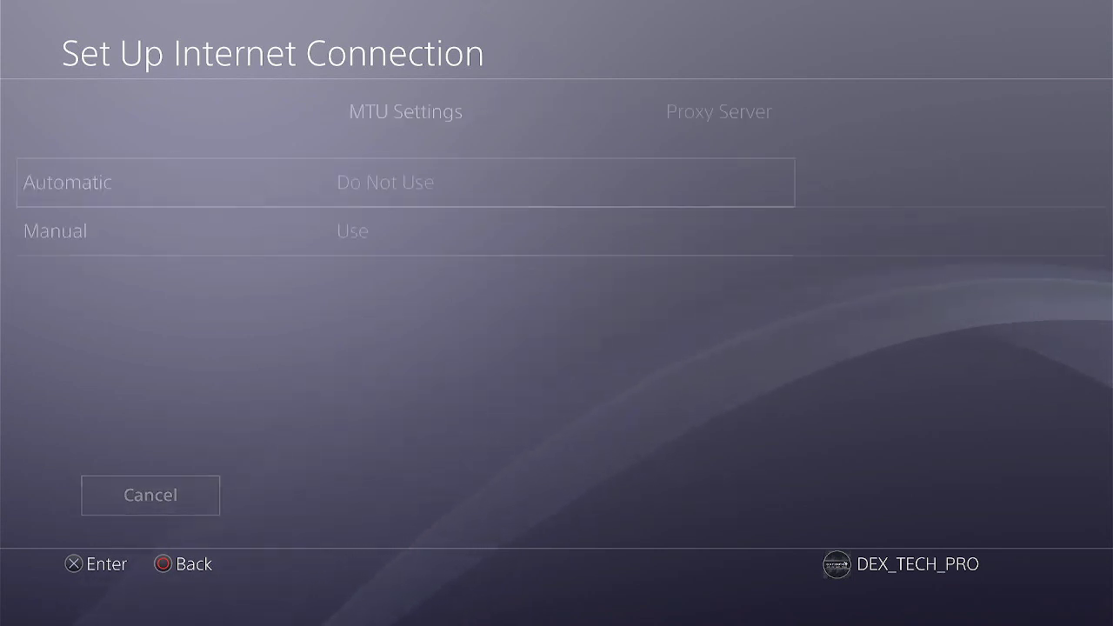
key(Return)
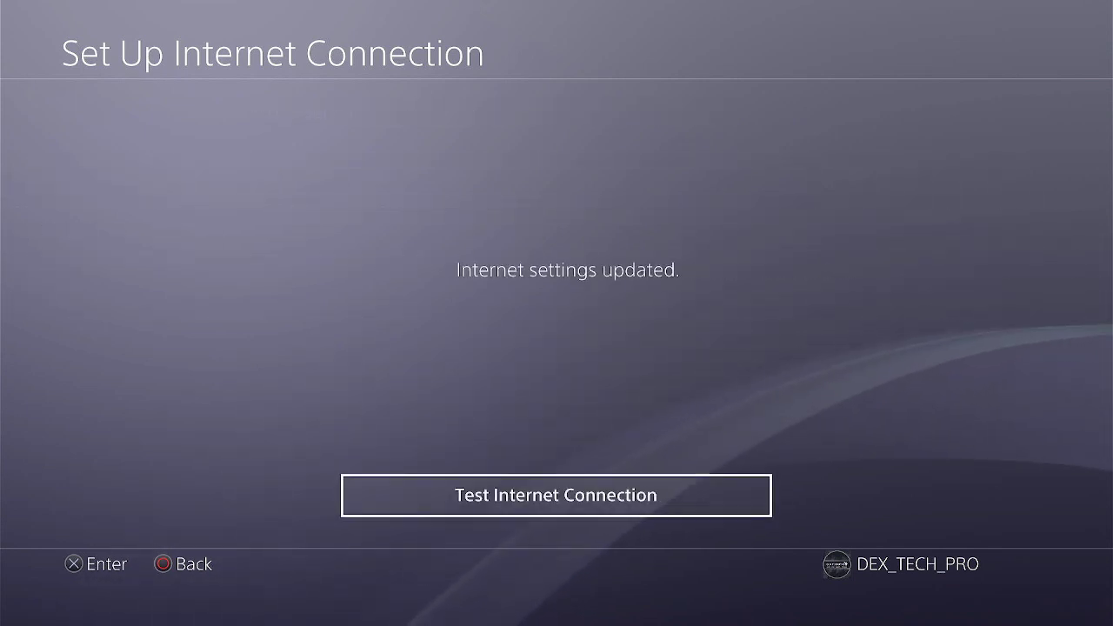
key(Return)
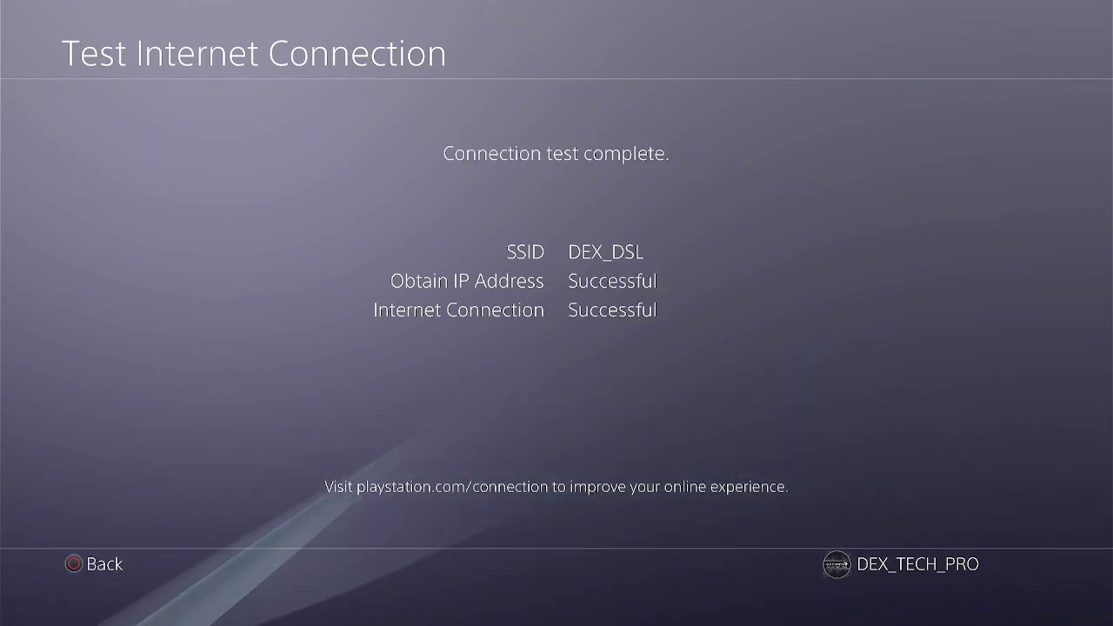
key(Escape)
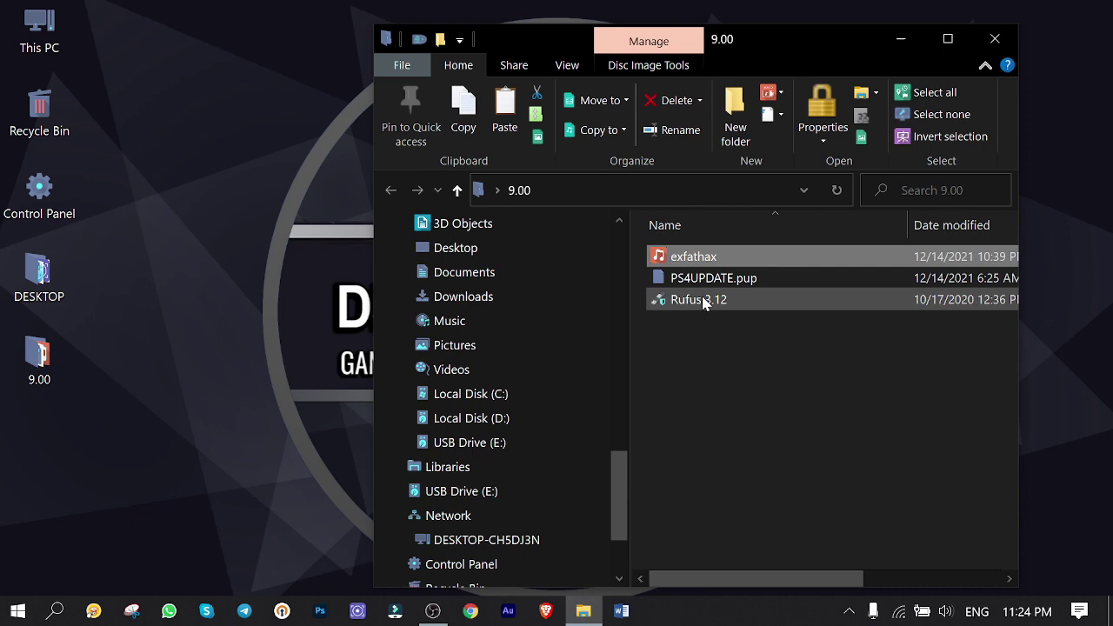
Step: Launch Rufus, keep the 16 GB USB drive as target, and select Desktop\9.00\exfathax.img
double_click(708, 299)
click(507, 104)
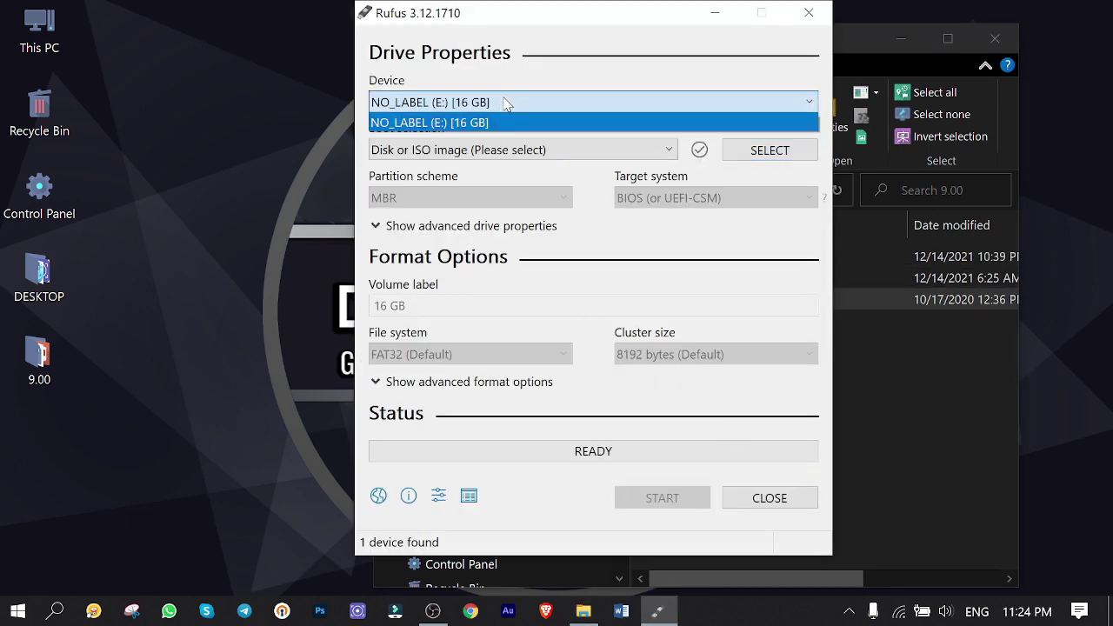
click(506, 103)
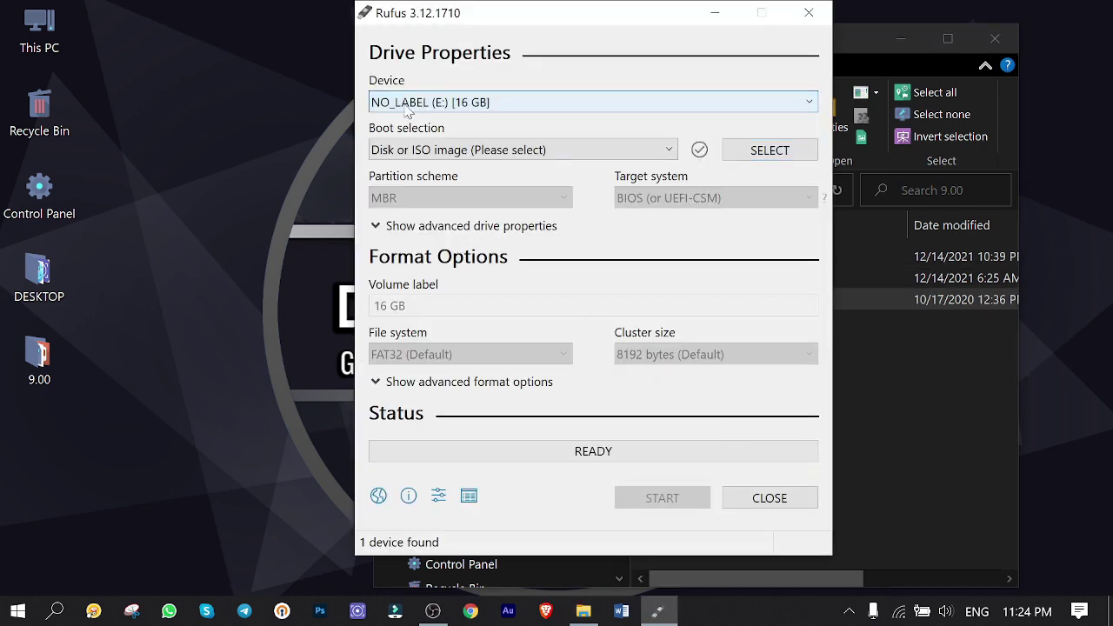
click(759, 152)
drag(571, 294, 557, 156)
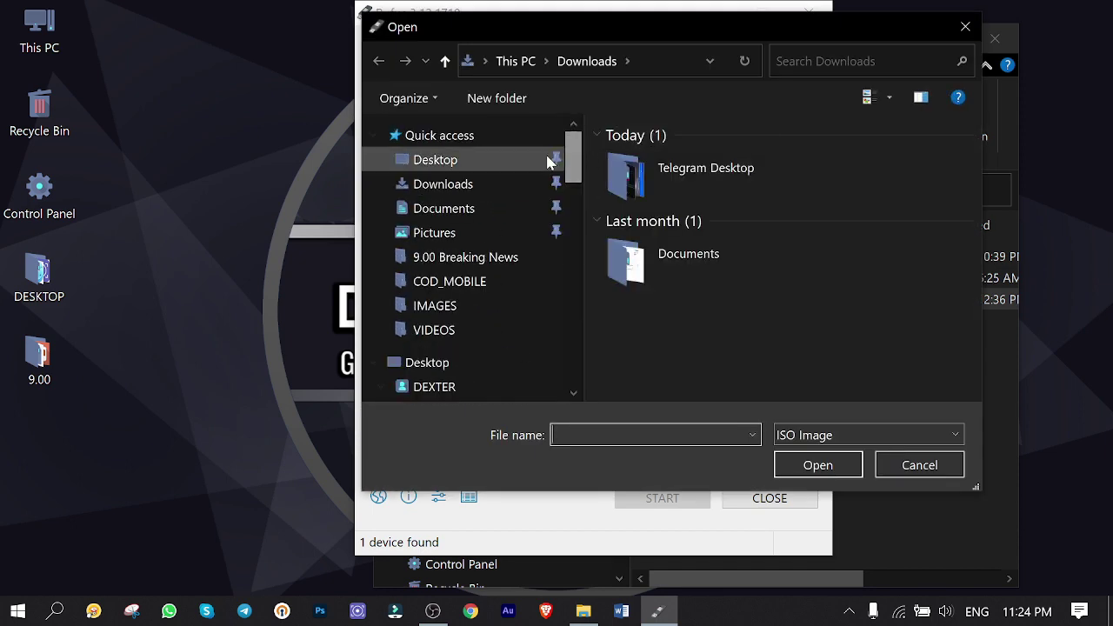
click(474, 156)
double_click(651, 174)
double_click(653, 172)
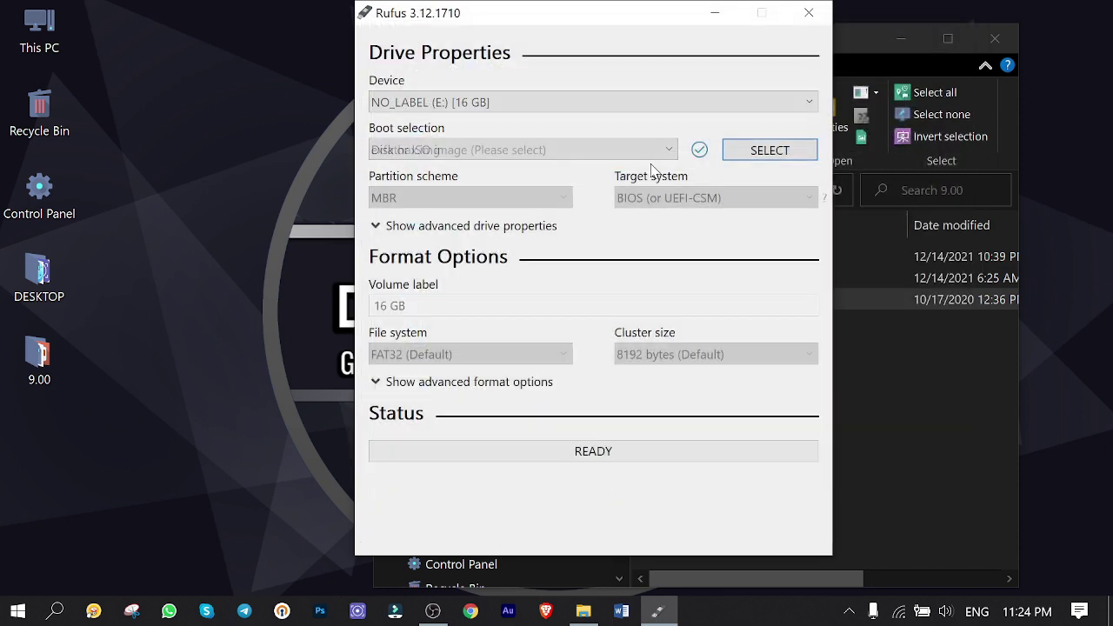
Step: Write exfathax.img to the USB drive, accepting the erase warning, then close Rufus
click(662, 499)
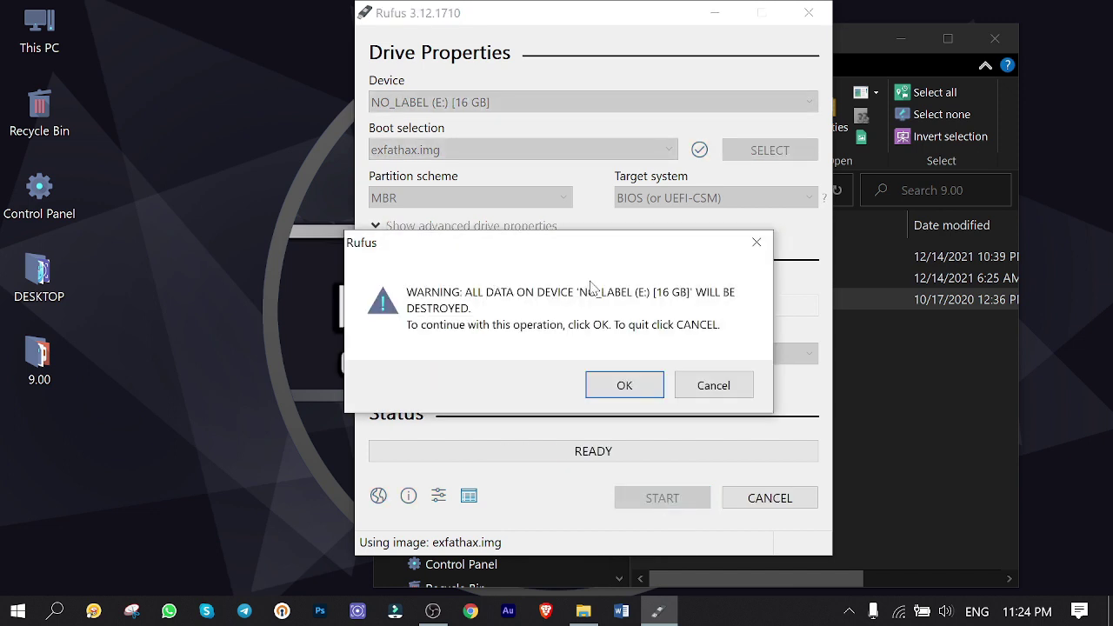
click(624, 390)
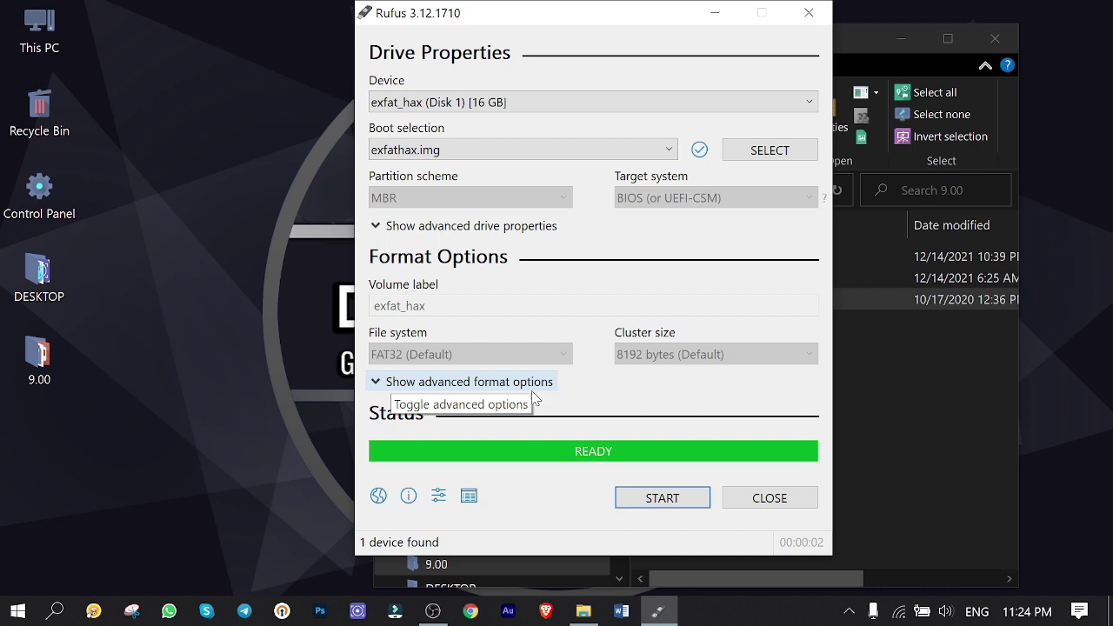
click(793, 497)
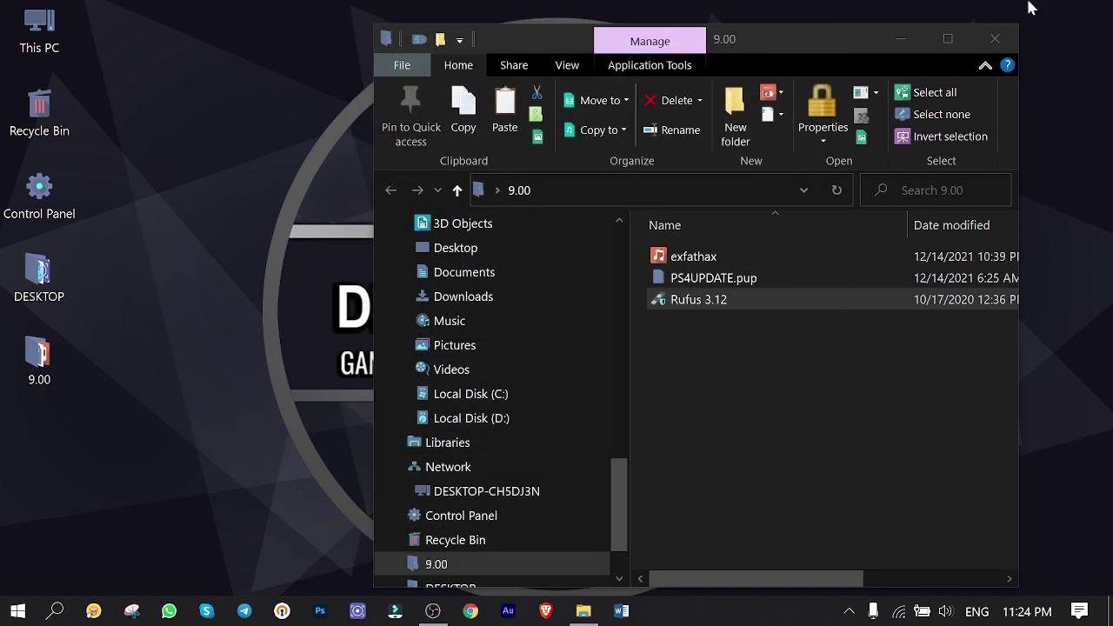
Step: Close the 9.00 folder window and move along the PS4 function bar into the Settings list
click(998, 45)
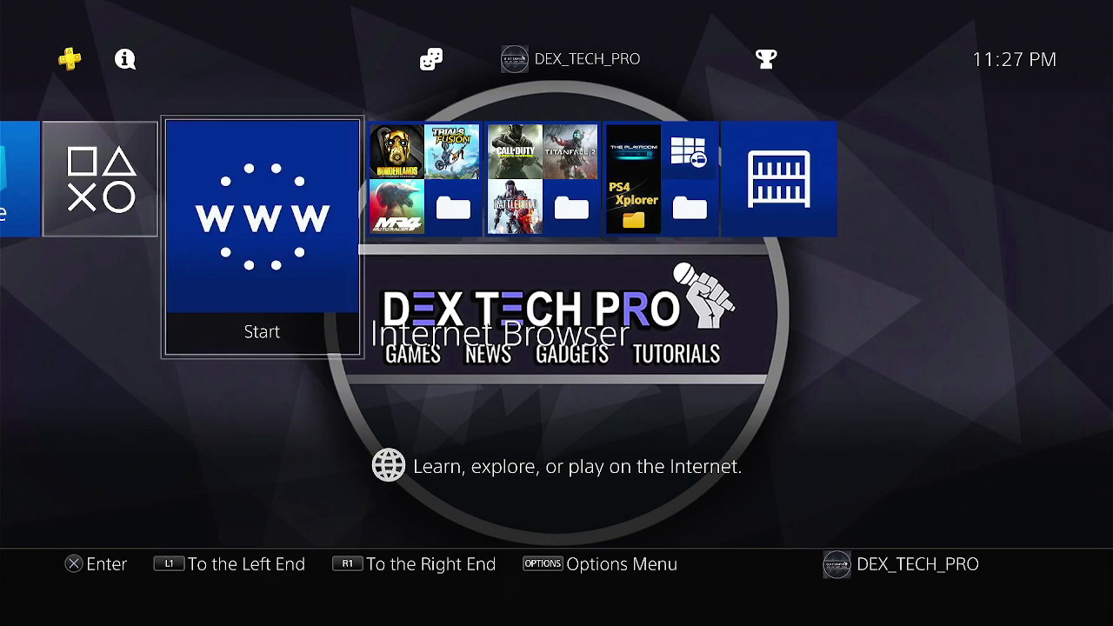
key(Up)
key(Right)
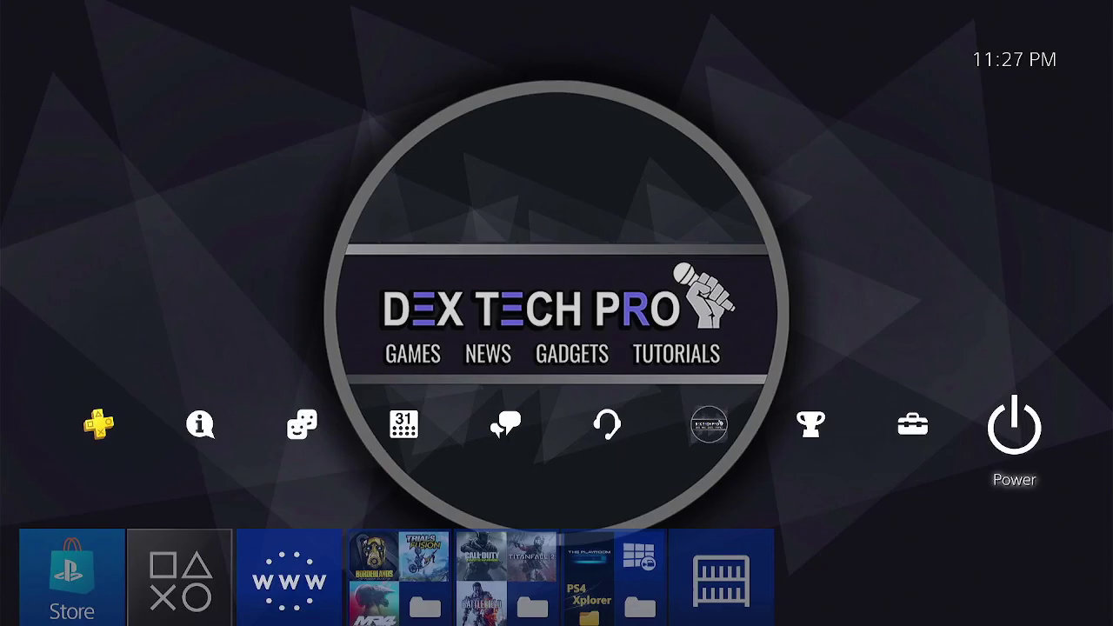
key(Left)
key(Return)
key(Up)
key(Up)
key(Up)
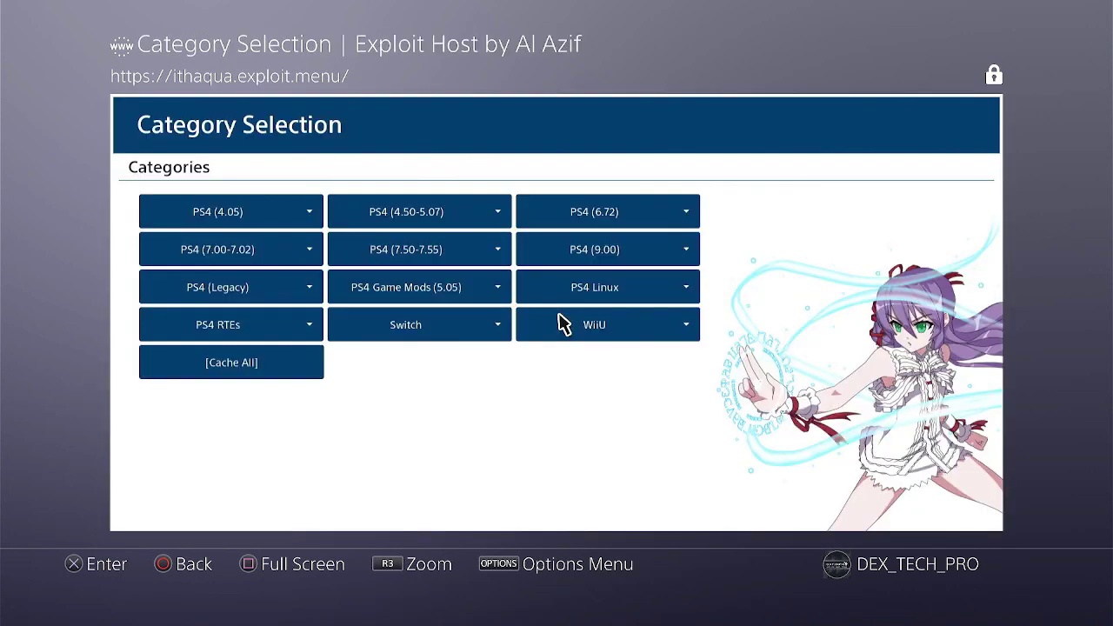
Step: Cache all PS4 (9.00) exploits, run GoldHEN until v2.0b loads, then exit the browser
click(596, 249)
click(614, 216)
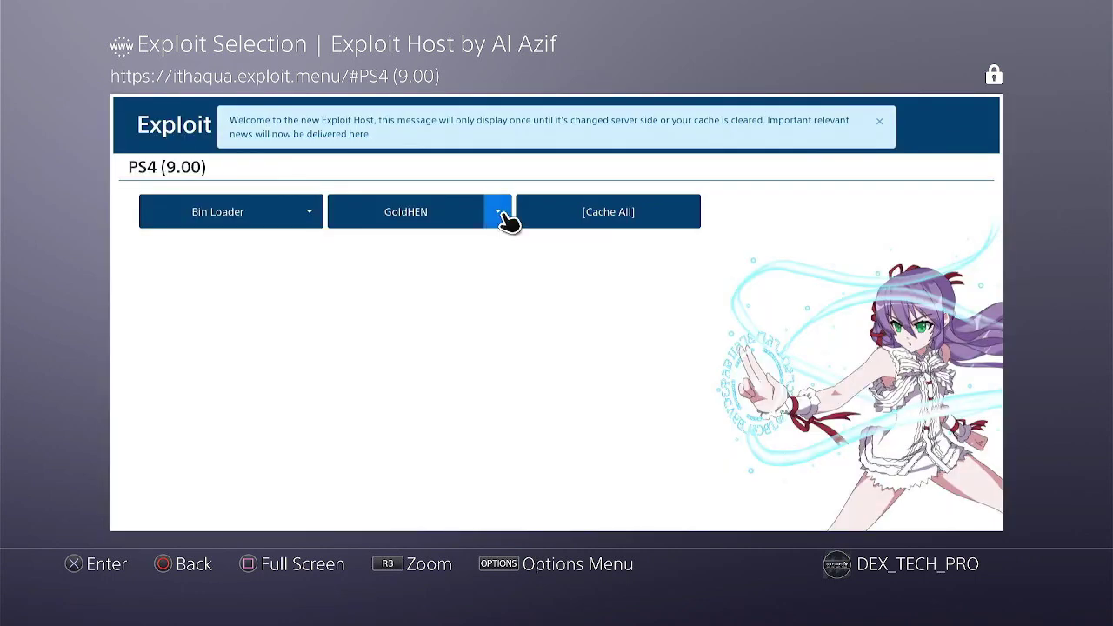
click(414, 221)
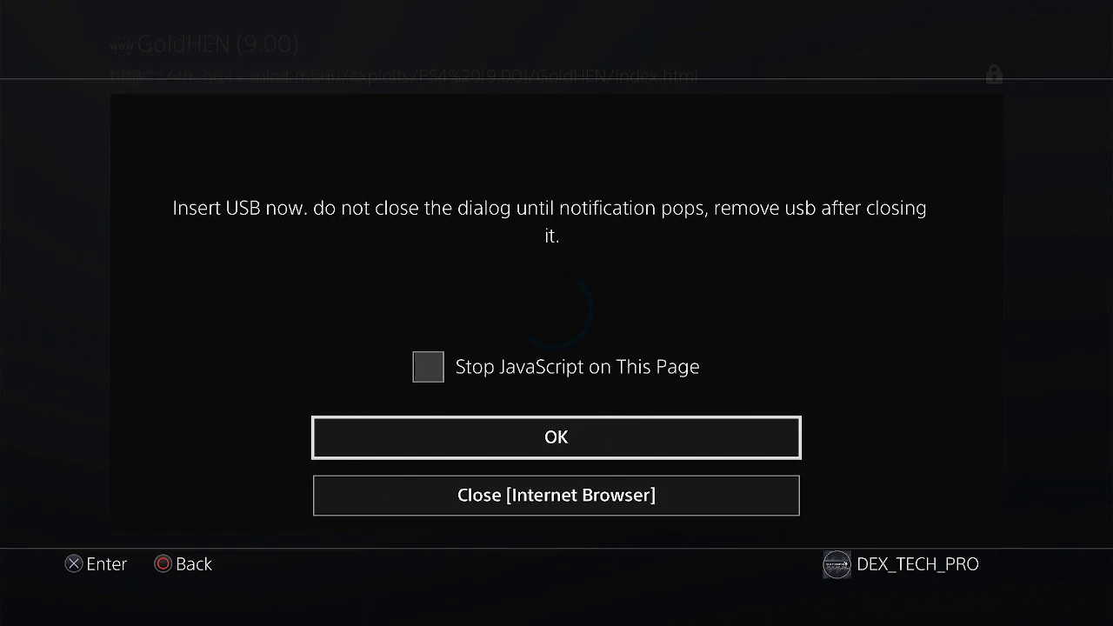
key(Return)
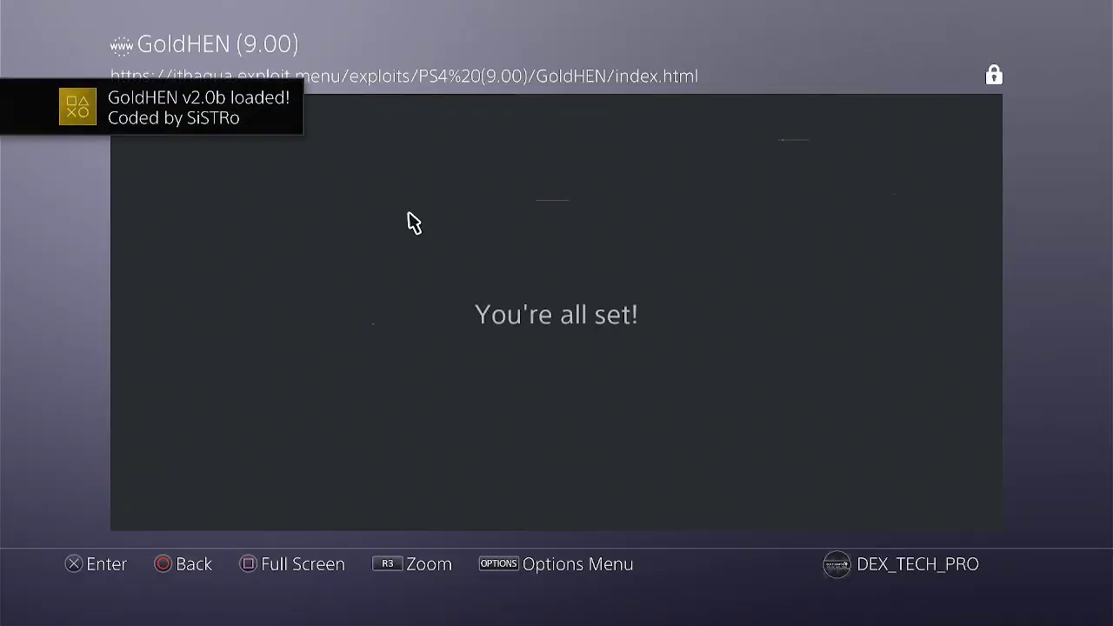
key(Escape)
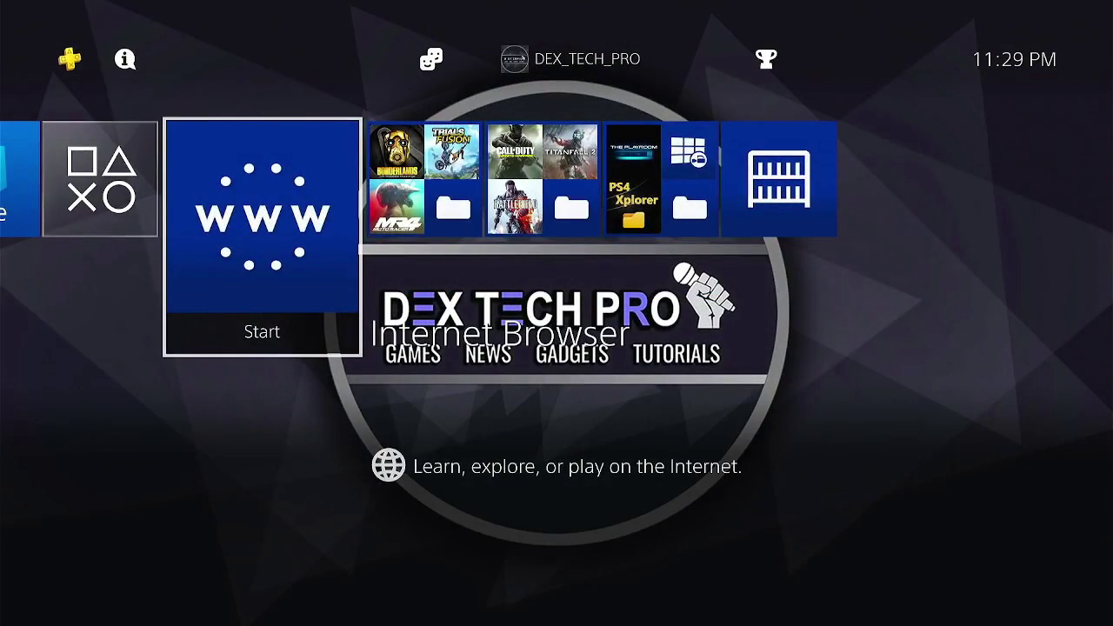
Step: Enable the FTP Server in the ★GoldHEN★ settings menu
key(Up)
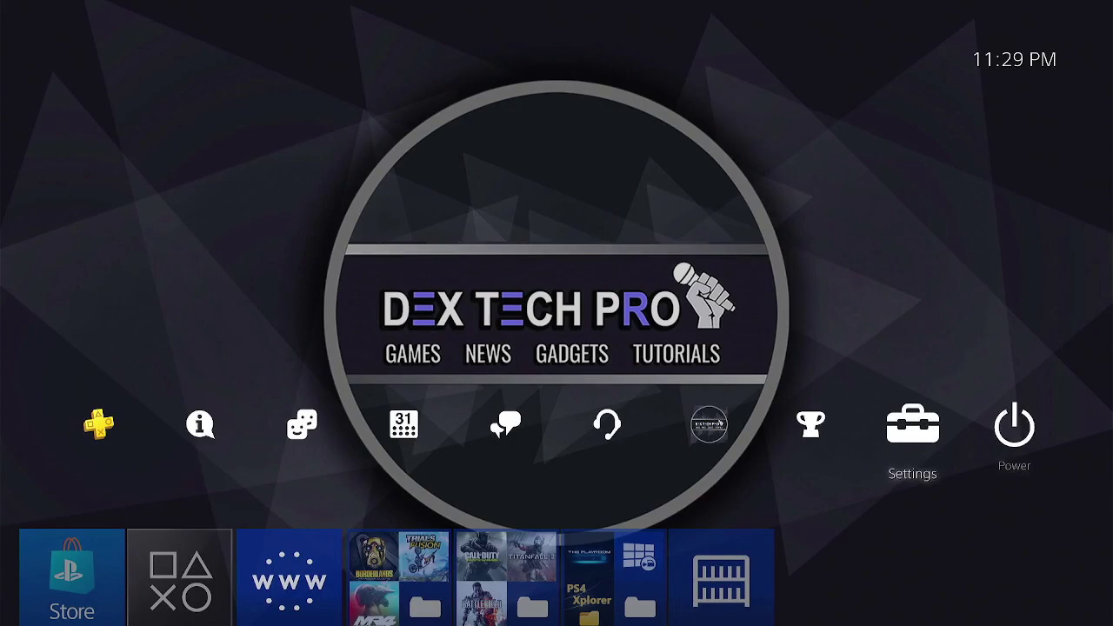
key(Return)
key(Up)
key(Up)
key(Up)
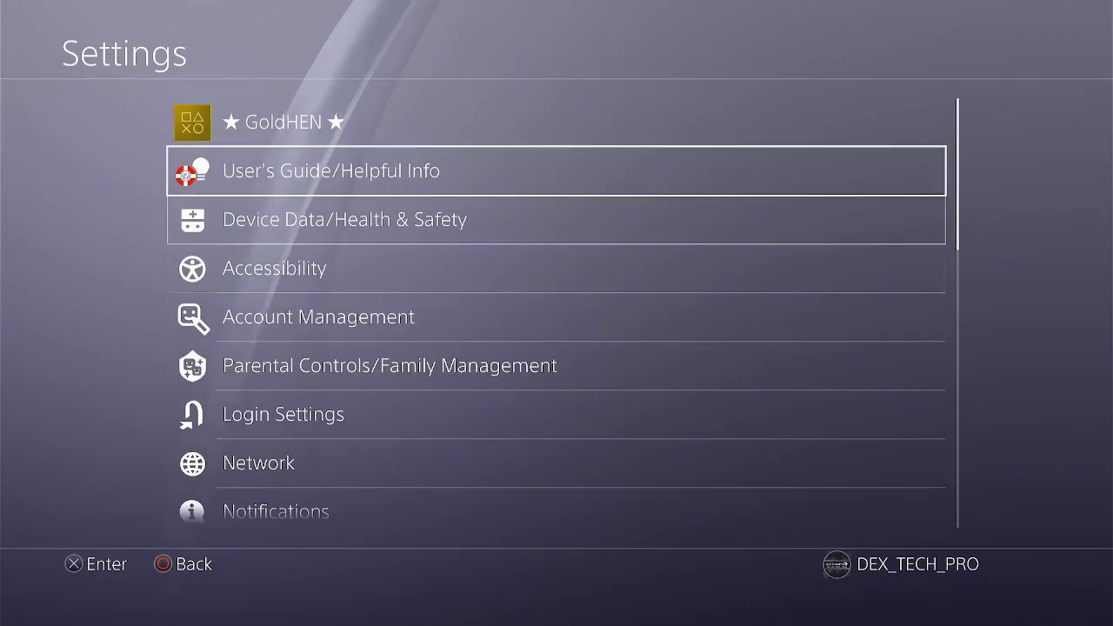
key(Return)
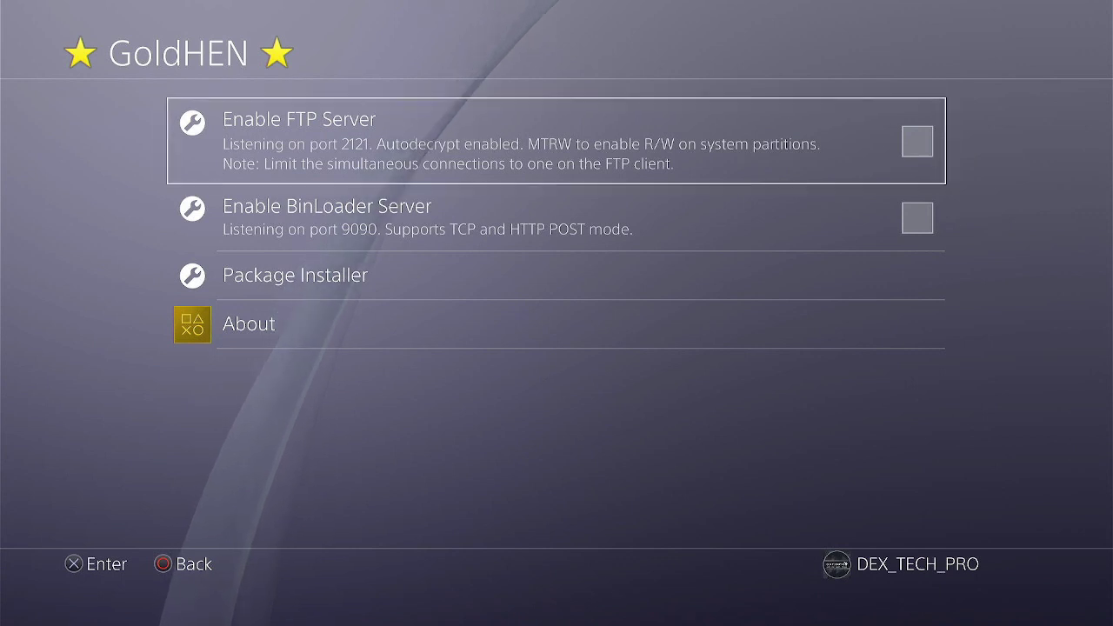
key(Return)
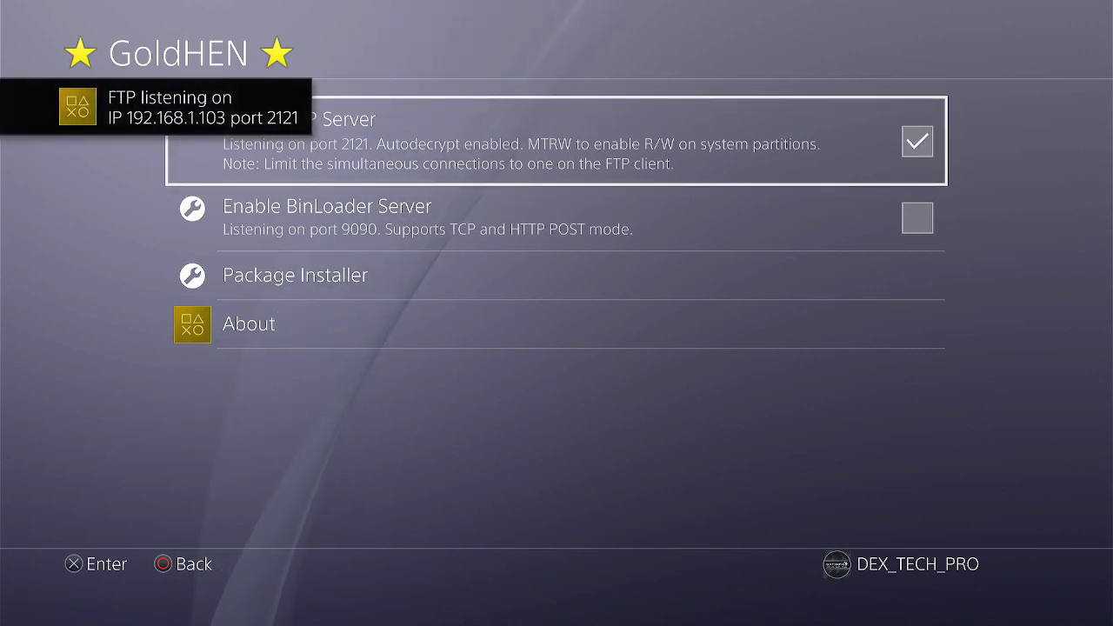
Step: Look at GoldHEN's Package Installer, then return to the main Settings list
key(Down)
key(Down)
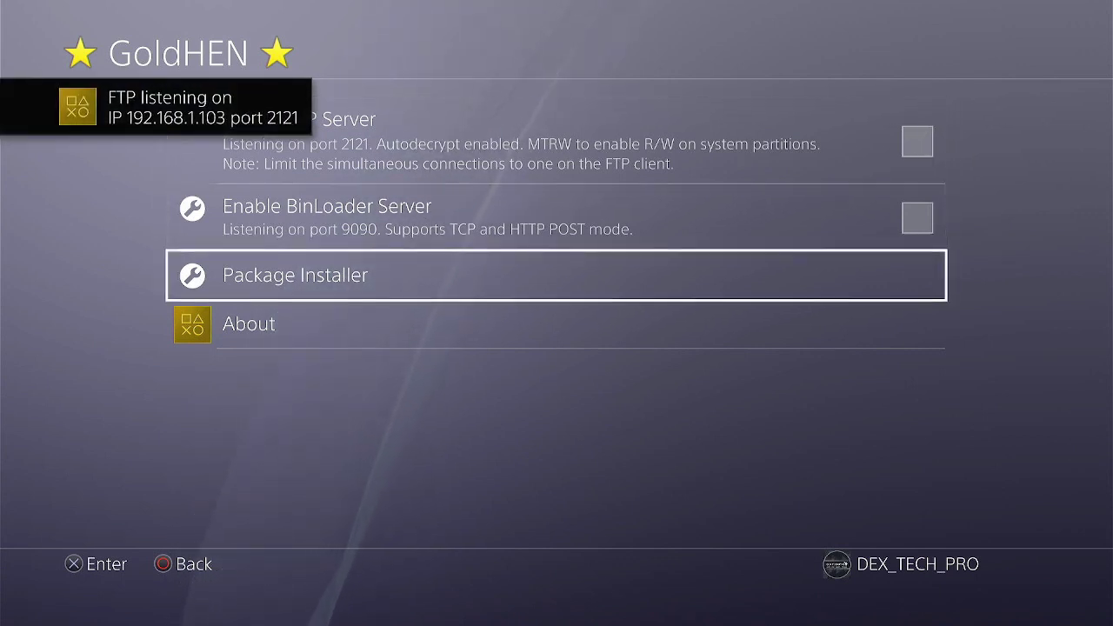
key(Return)
key(Escape)
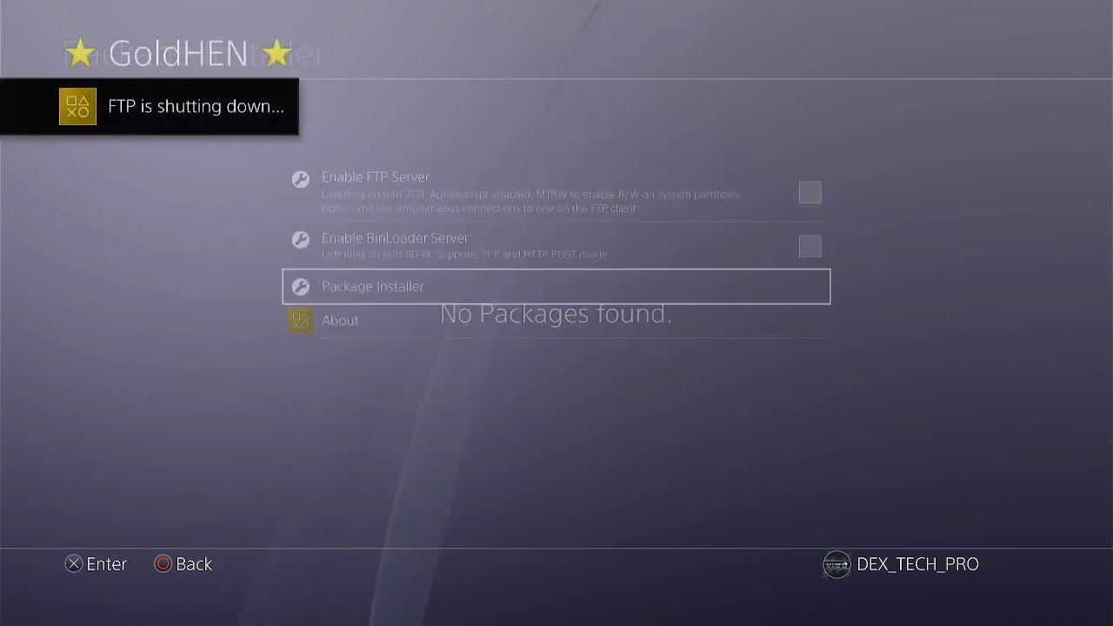
key(Escape)
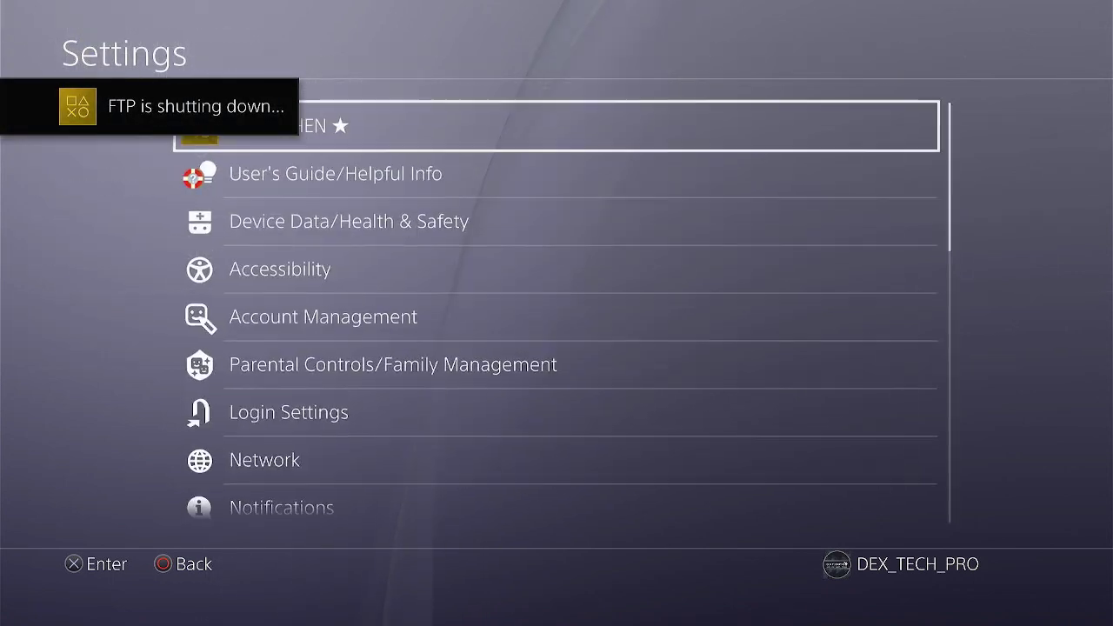
Step: Check the unlocked ★Debug Settings and return to the top of Settings
key(Down)
key(Down)
key(Down)
key(Down)
key(Down)
key(Down)
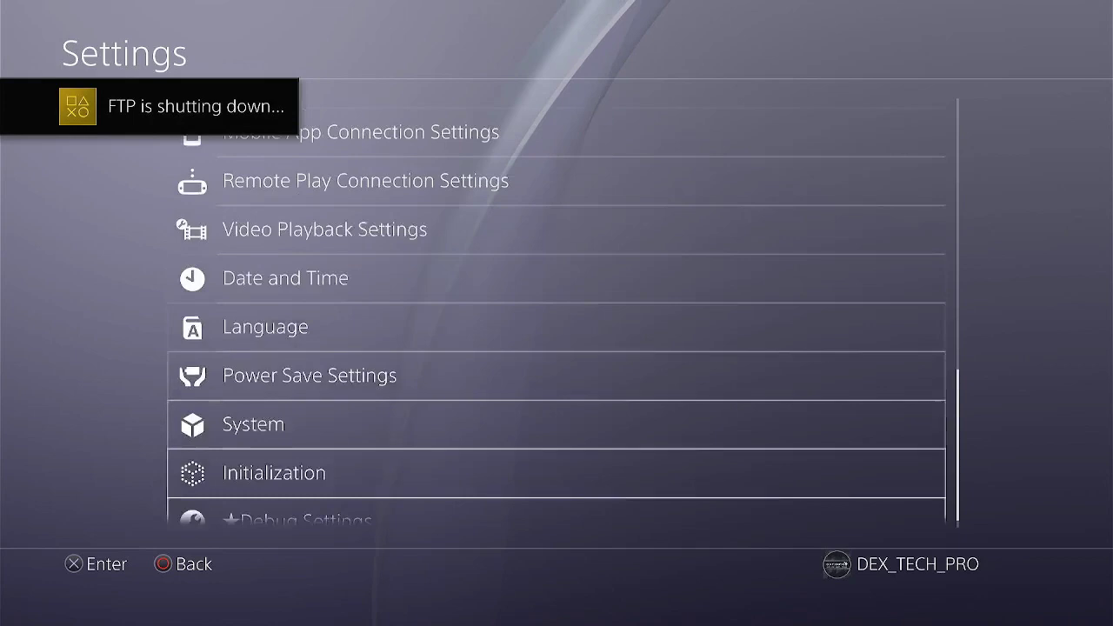
key(Return)
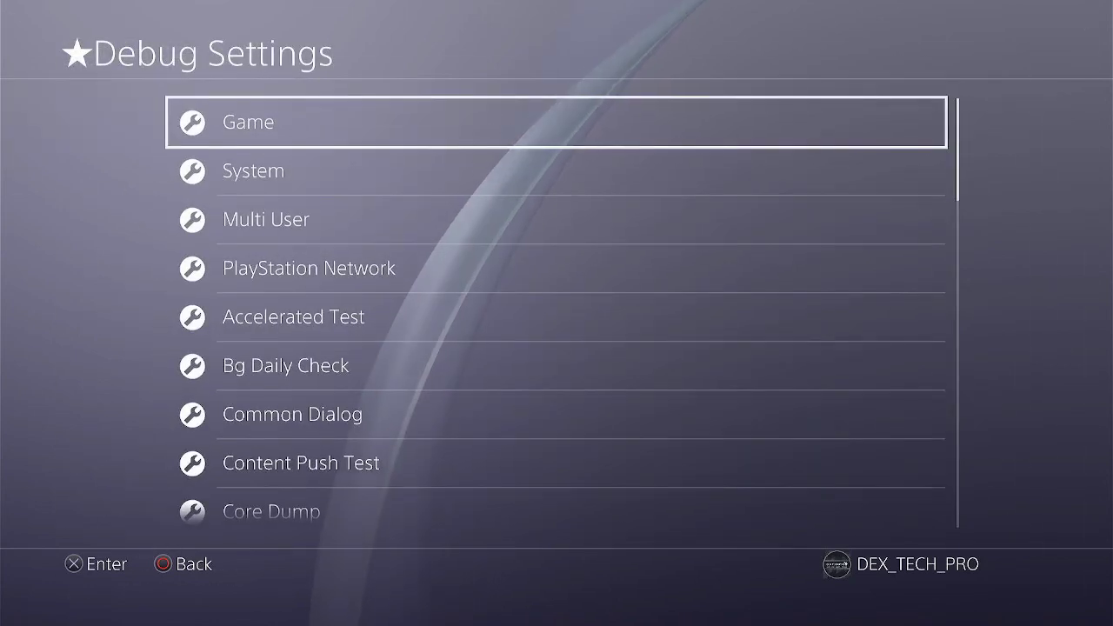
key(Escape)
key(Up)
key(Up)
key(Up)
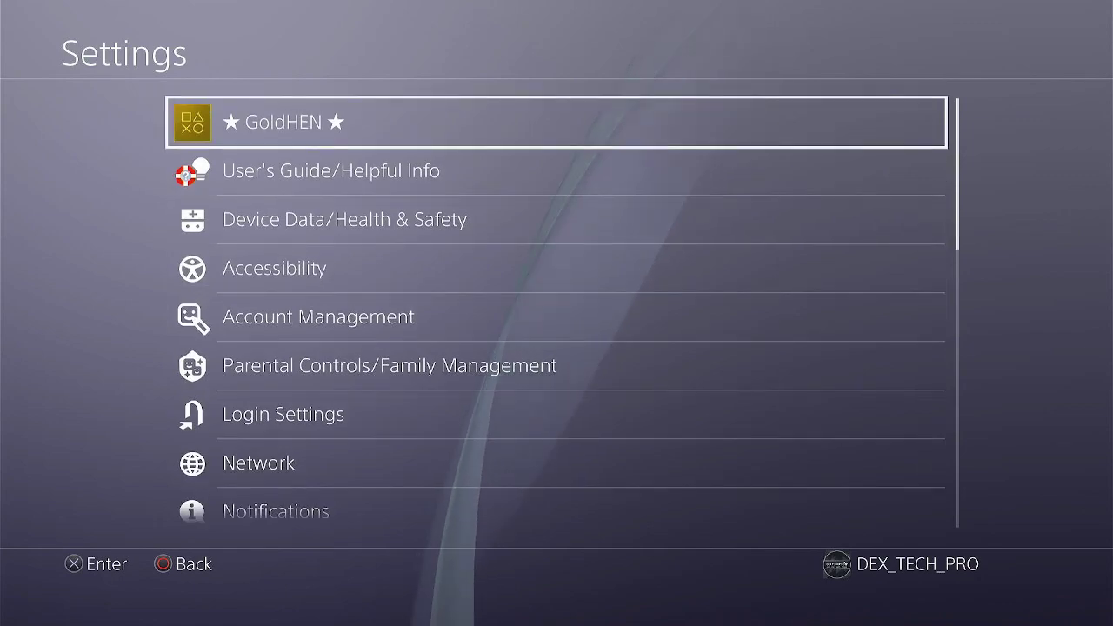
Step: Restart the PS4 from Power Options
key(Escape)
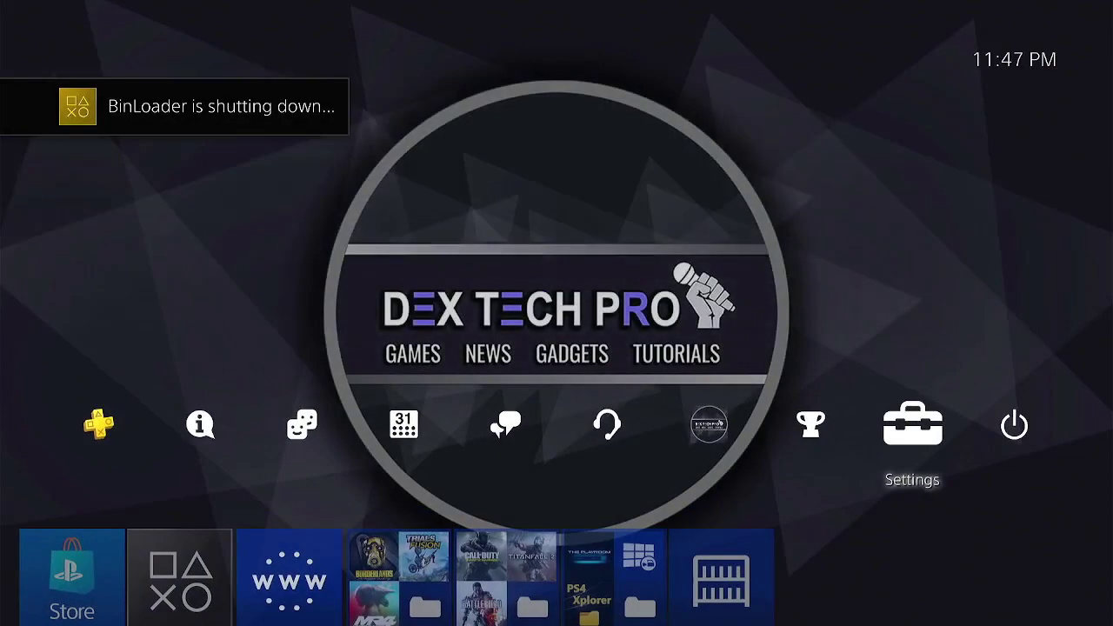
key(Right)
key(Return)
key(Down)
key(Return)
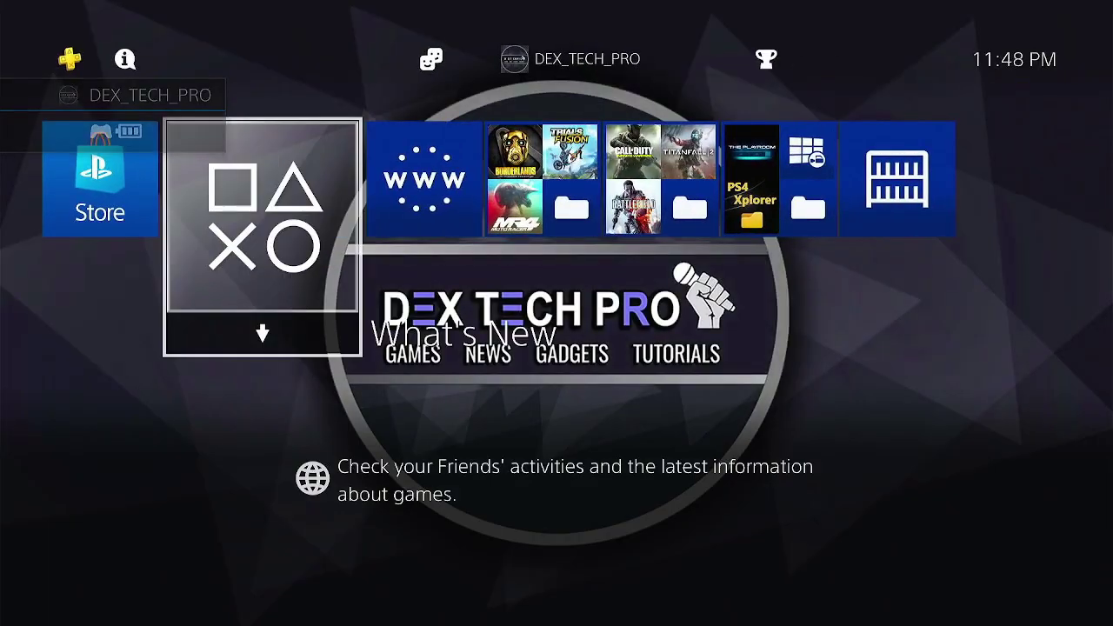
Step: After the reboot, view the Network settings and return to the Settings list
key(Up)
key(Right)
key(Right)
key(Right)
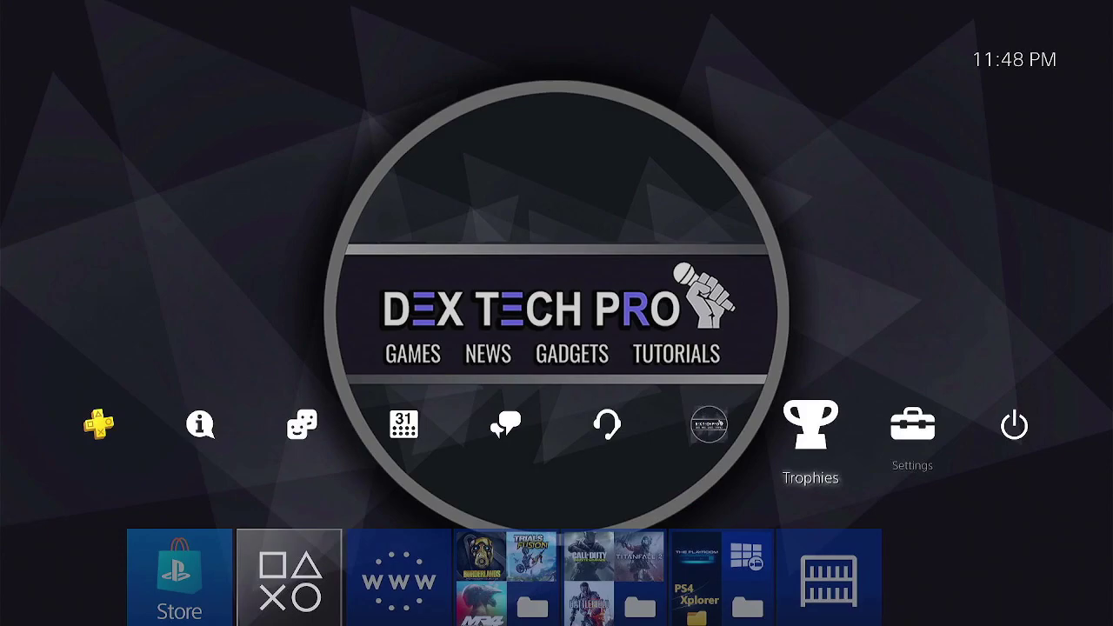
key(Return)
key(Down)
key(Down)
key(Down)
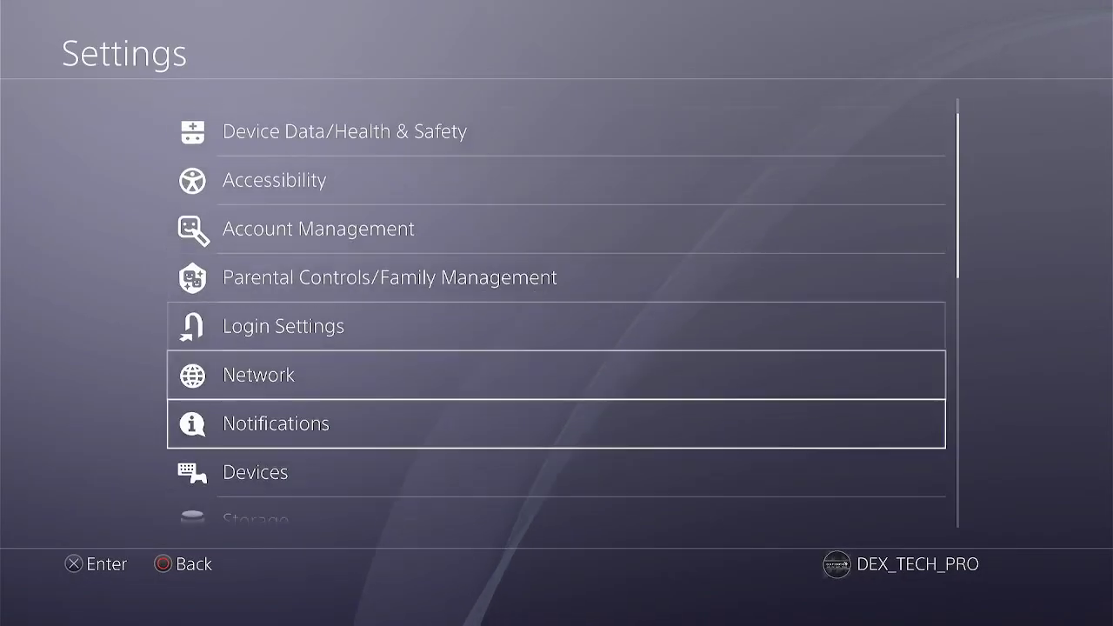
key(Up)
key(Return)
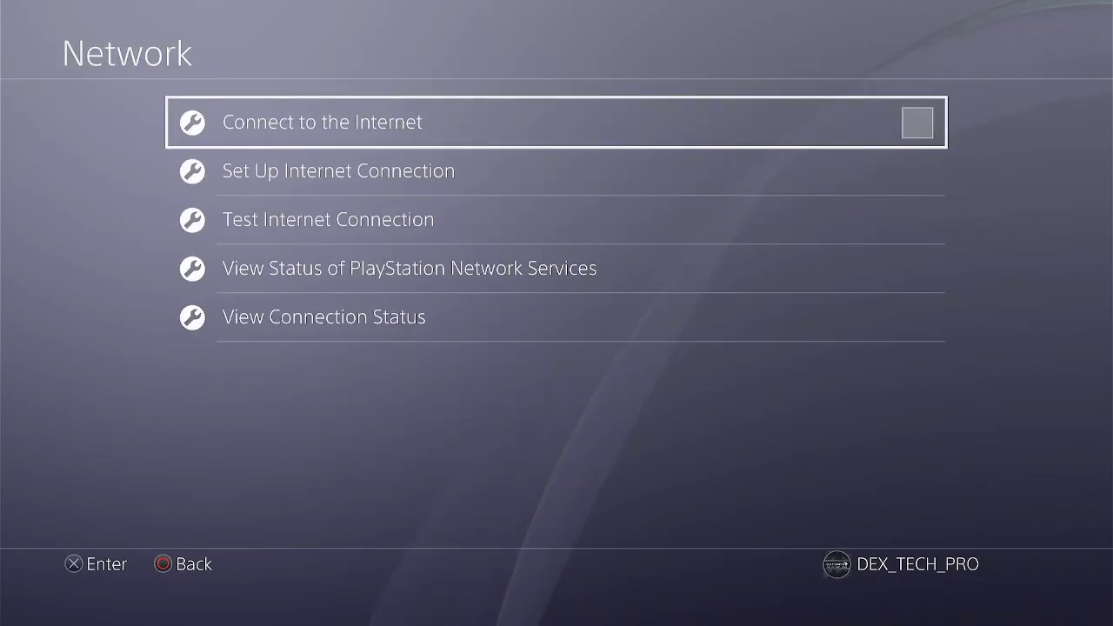
key(Escape)
key(Up)
key(Up)
key(Up)
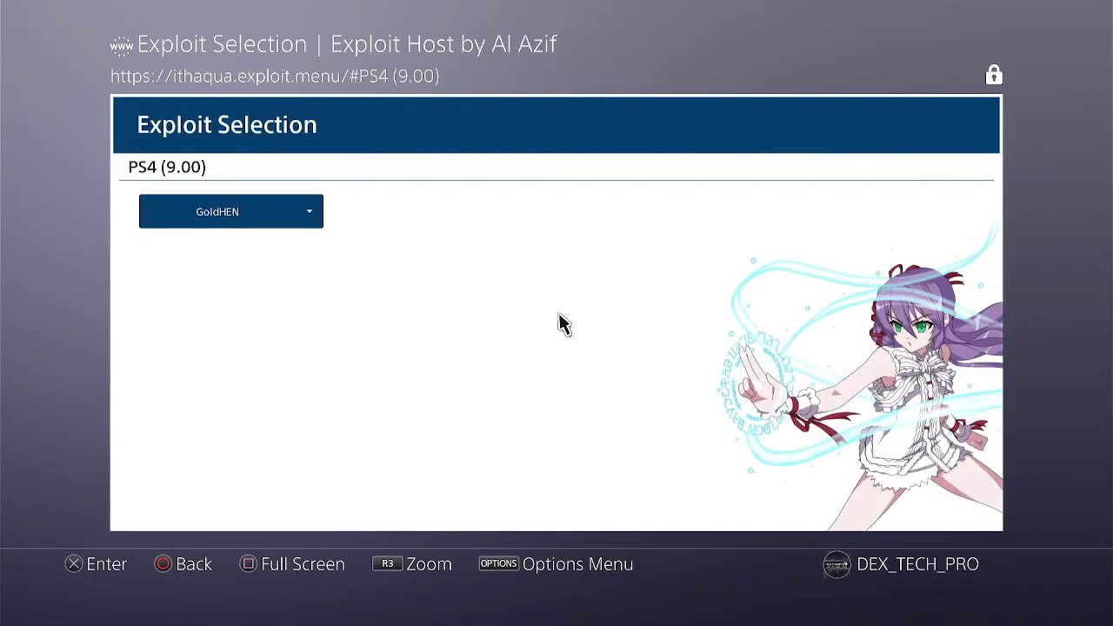
Step: Launch GoldHEN for 9.00 again and dismiss the Insert USB prompt
click(228, 222)
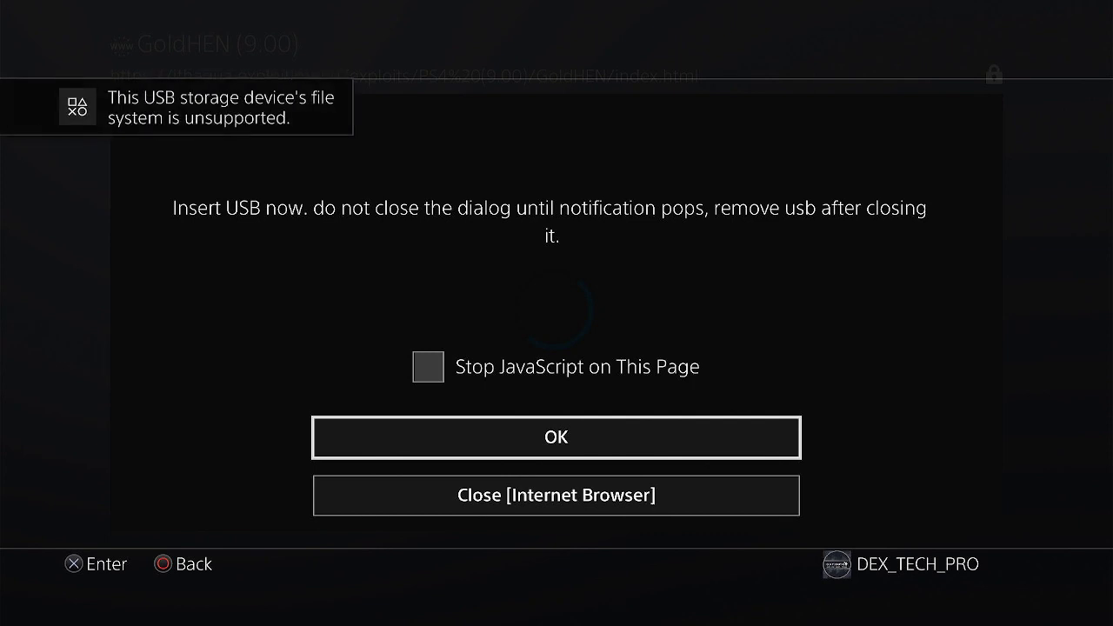
key(Return)
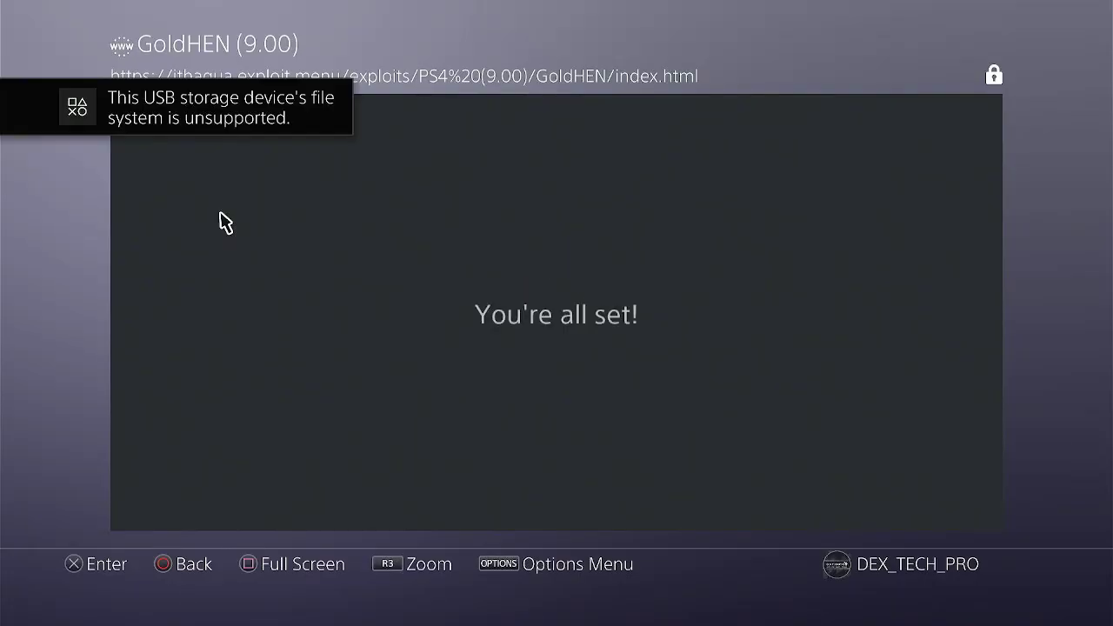